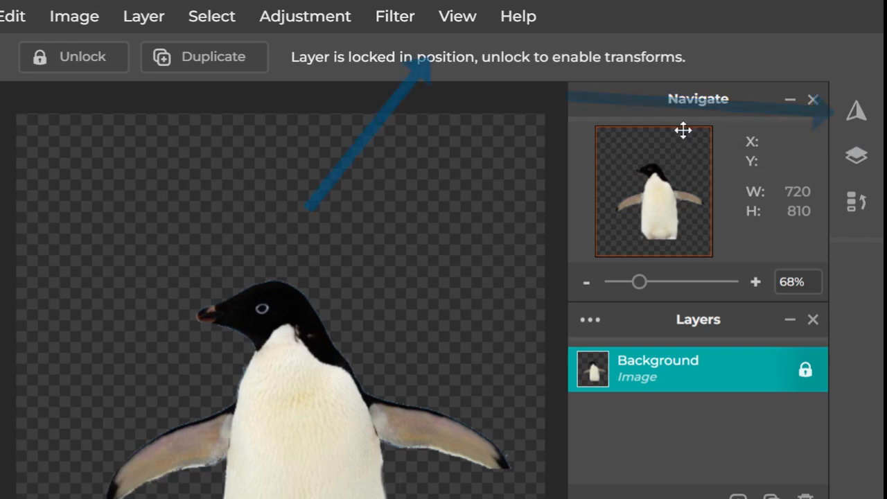
click(466, 21)
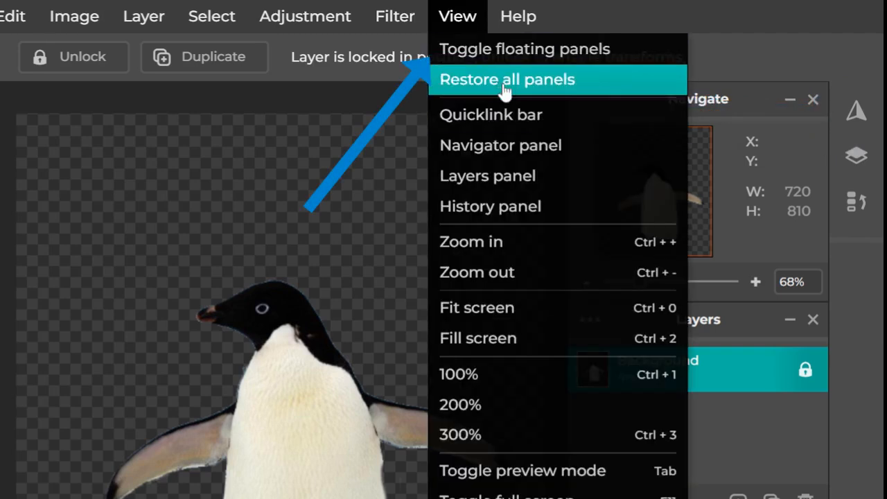
click(475, 16)
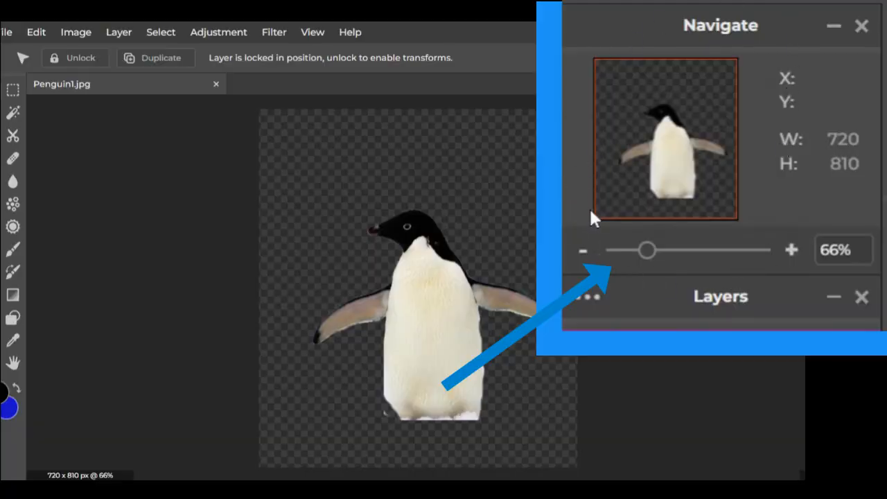
- Zoom the penguin image to 489% and move the magnified view around to examine the cut-out edges
drag(644, 251, 726, 237)
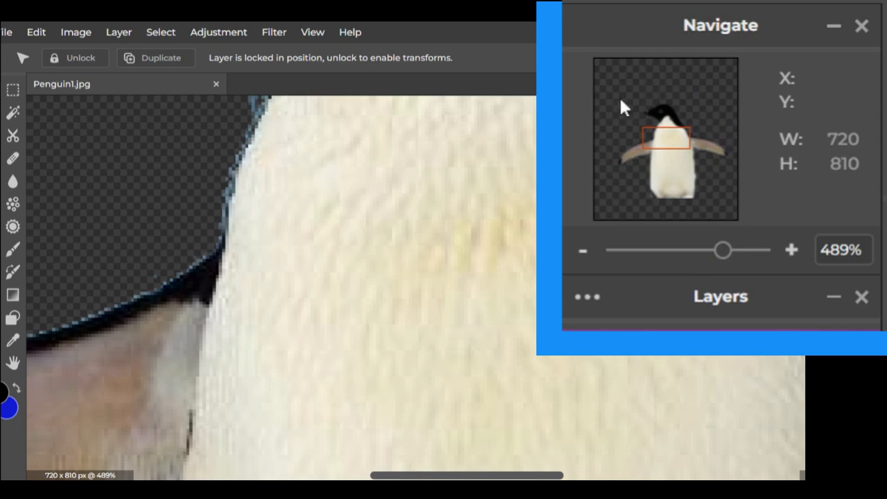
mouse_move(654, 135)
mouse_down()
mouse_move(651, 152)
mouse_move(645, 141)
mouse_up()
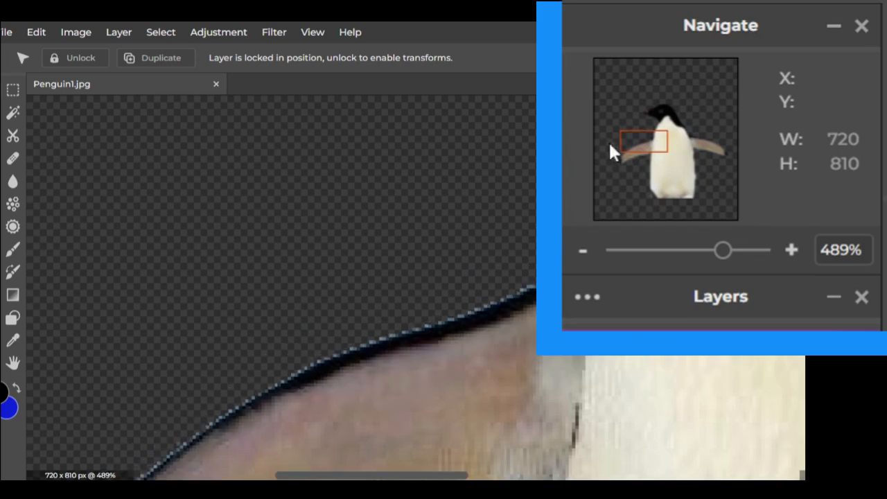
drag(644, 139, 681, 119)
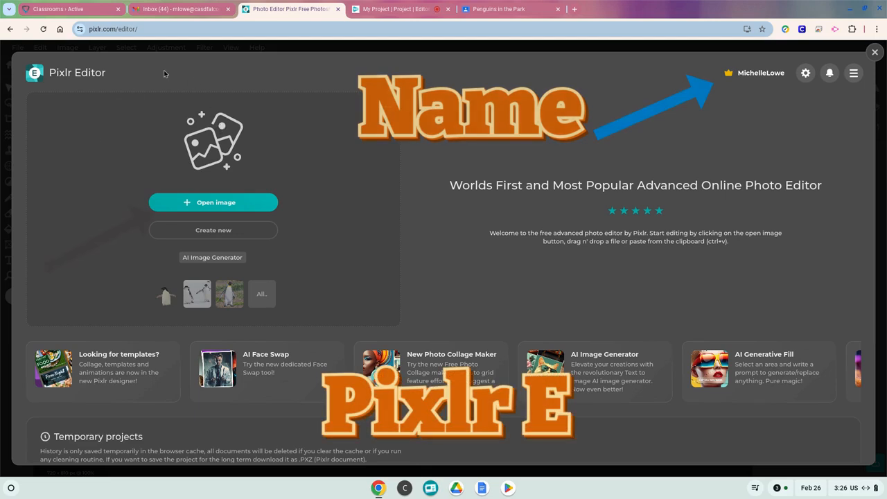
- Open Penguin1.jpg from the Penguins in the Park folder under the Pixlr images folder of the CAMS Digital Media shared drive
click(214, 202)
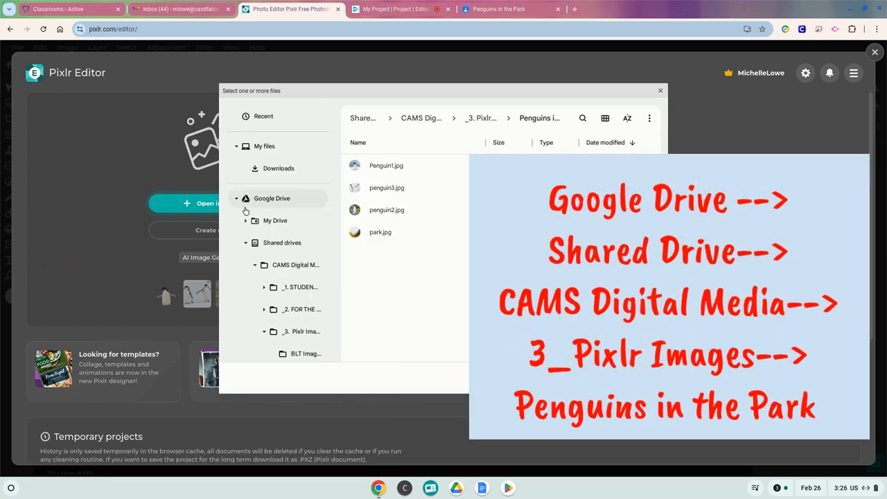
click(236, 201)
click(237, 201)
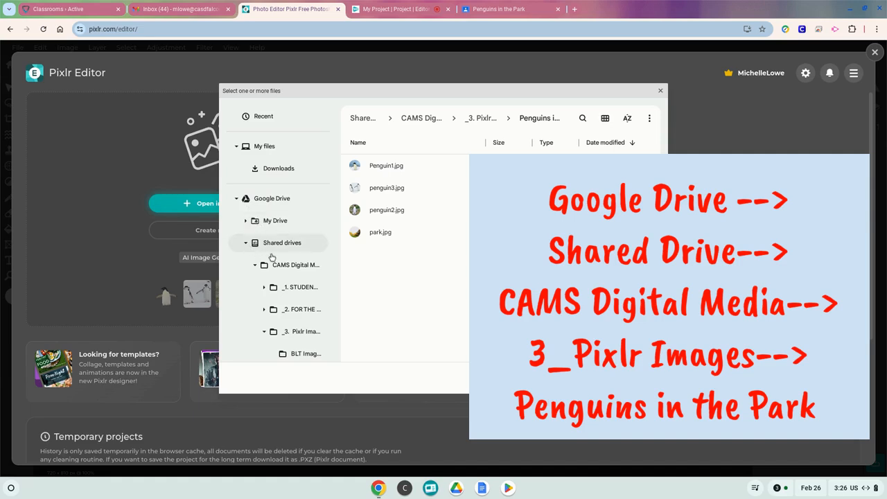
scroll(272, 258, down, 1)
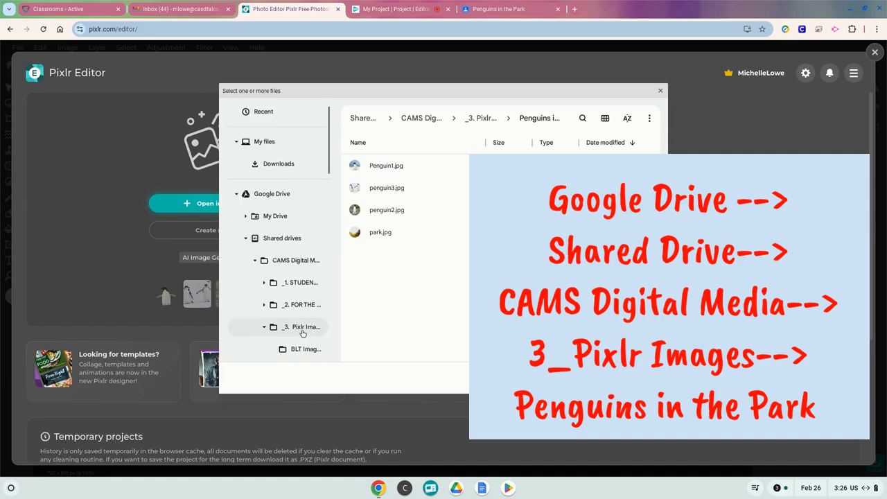
scroll(301, 332, down, 1)
scroll(298, 315, down, 1)
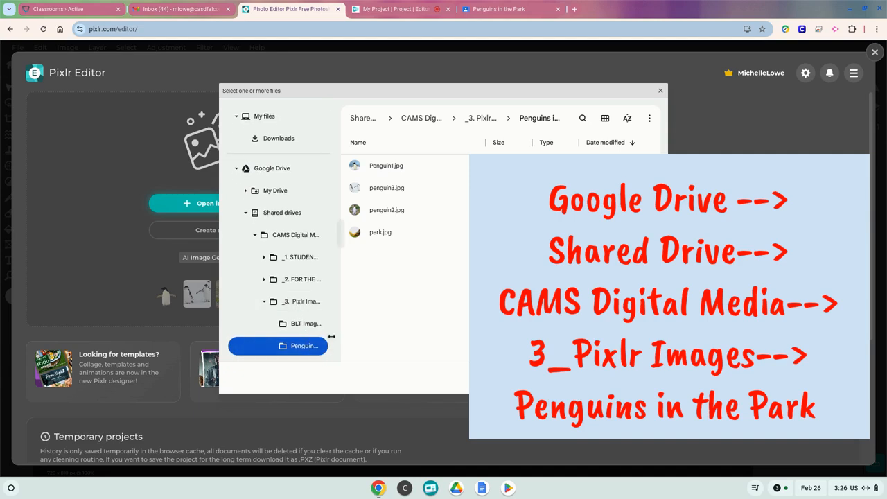
click(386, 168)
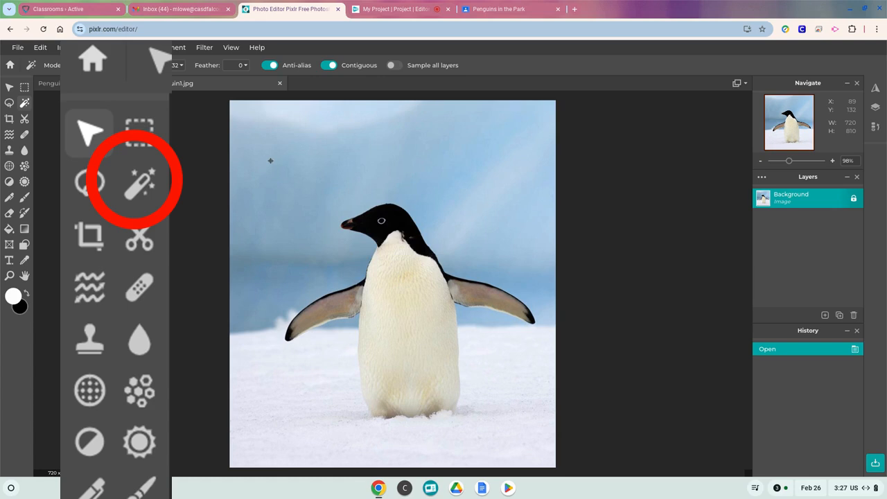
- Select the large blue background area around the penguin with the Magic Wand at tolerance 32 and delete it
click(369, 222)
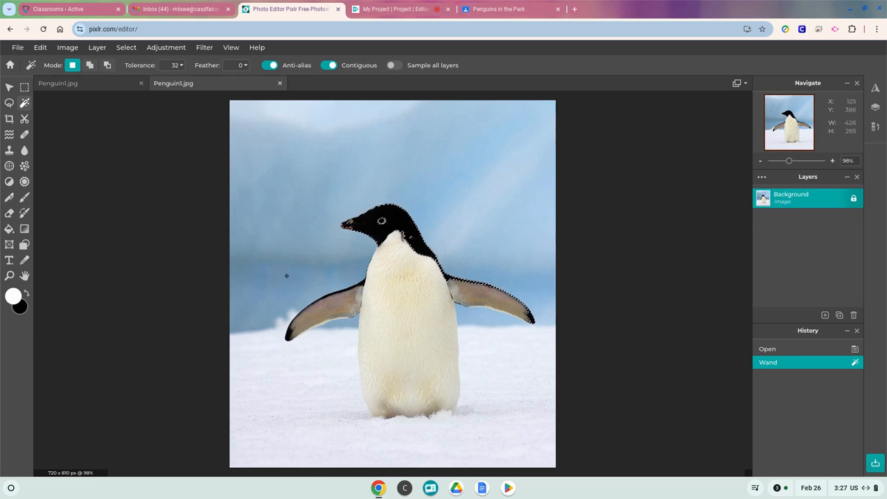
click(316, 174)
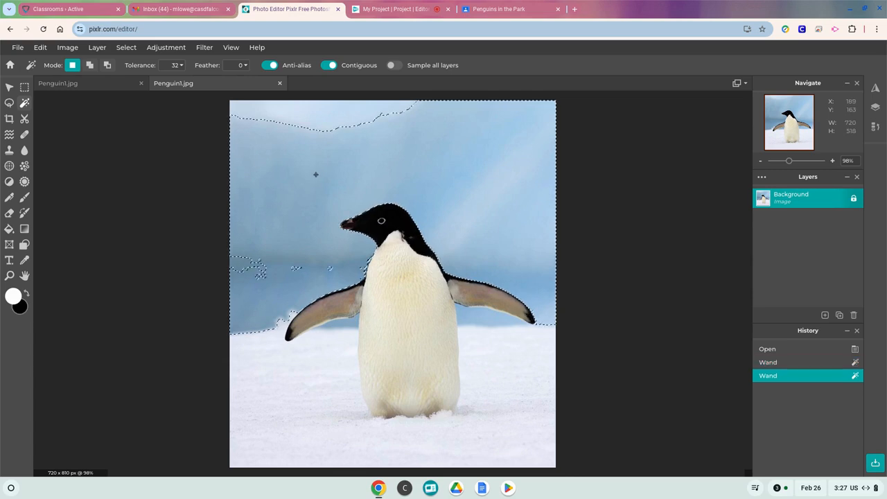
key(Delete)
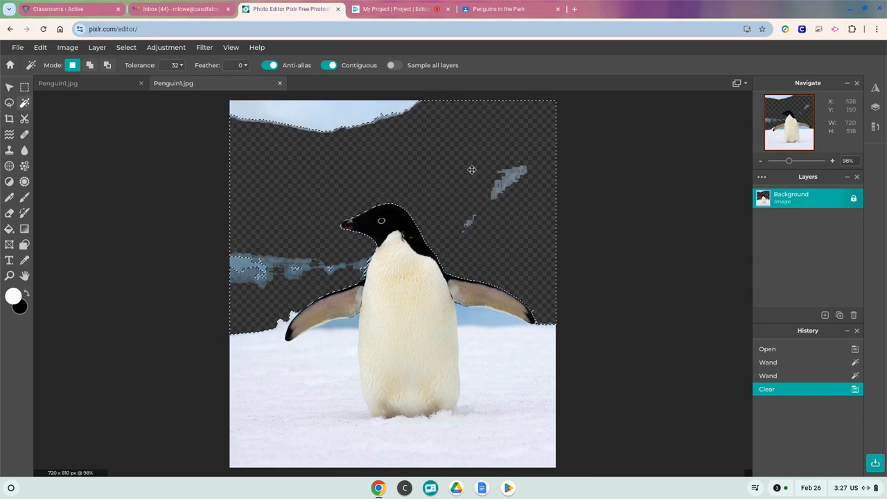
- Remove the pale strip along the image's top edge and the leftover blue band beside the penguin using the Magic Wand
click(328, 120)
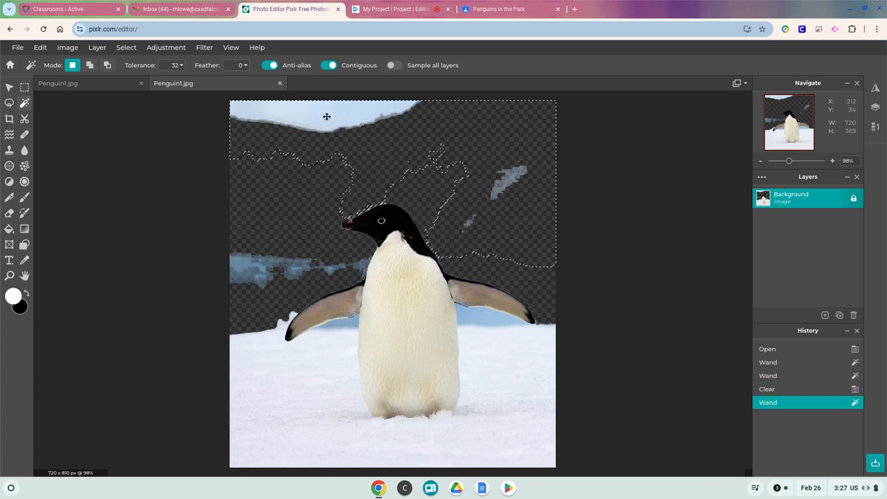
key(Delete)
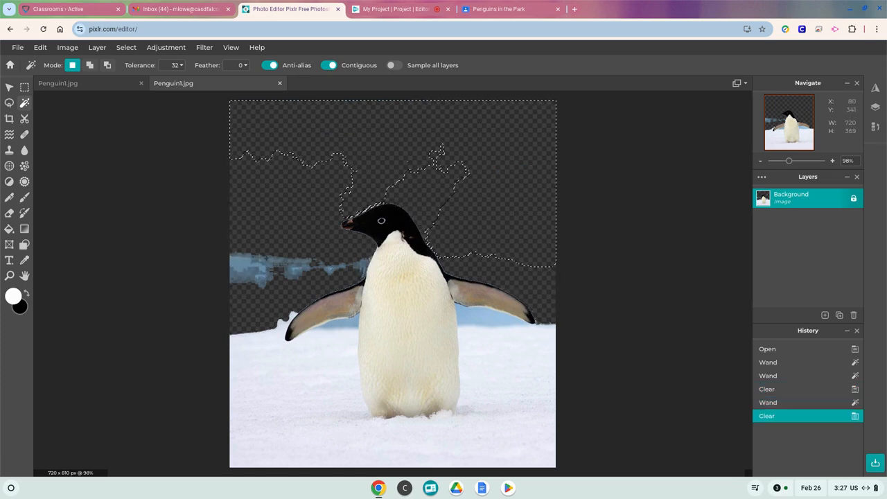
click(241, 279)
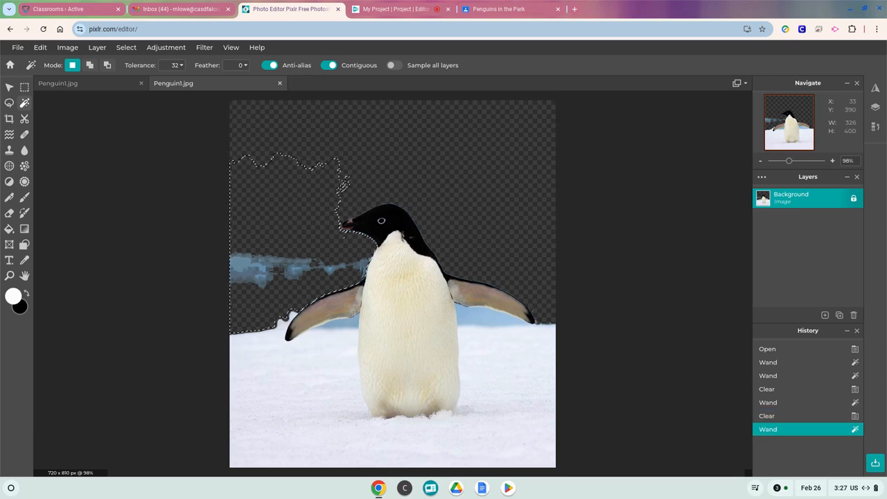
key(Delete)
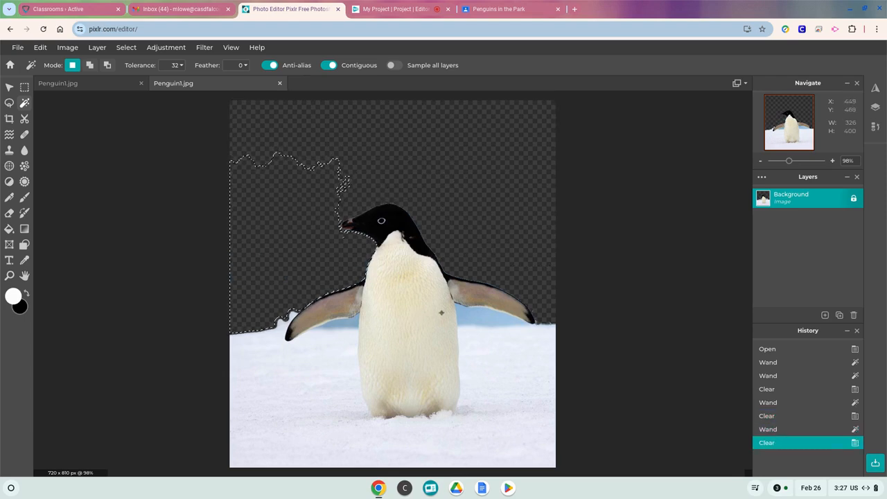
- Delete the blue background patches beneath both of the penguin's flippers with the Magic Wand, and clear the selection
click(476, 318)
key(Delete)
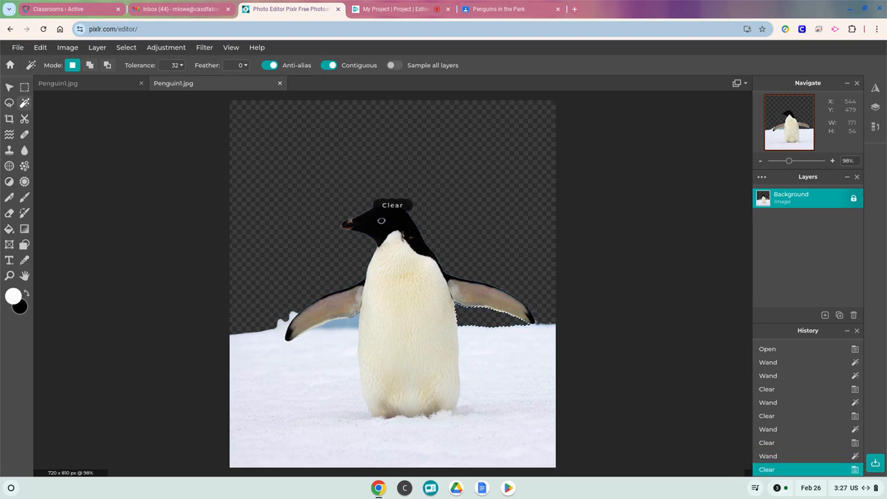
click(323, 377)
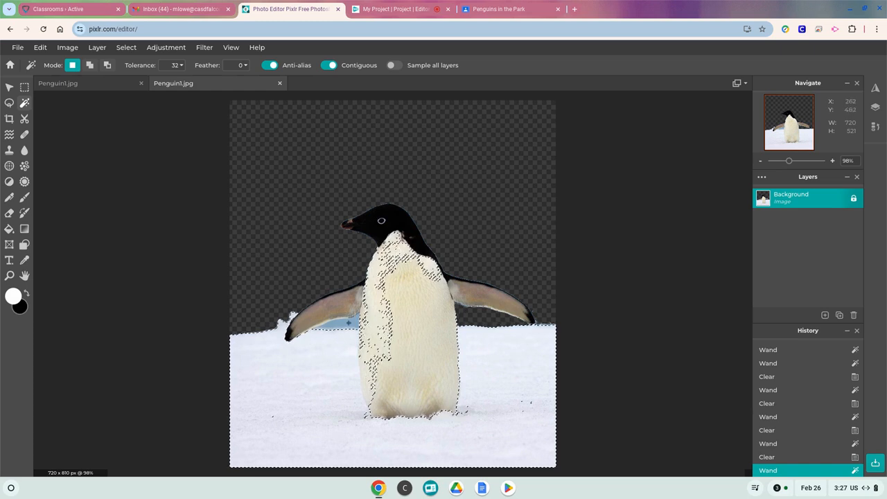
click(347, 323)
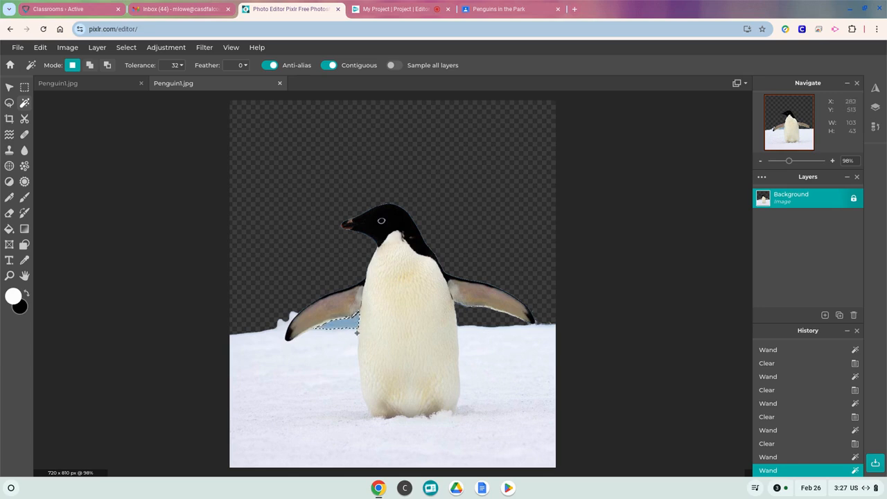
key(Delete)
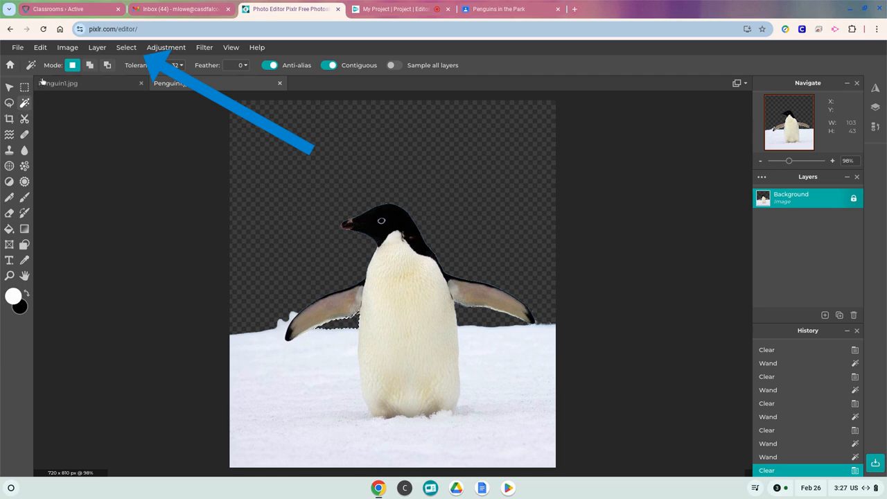
click(125, 48)
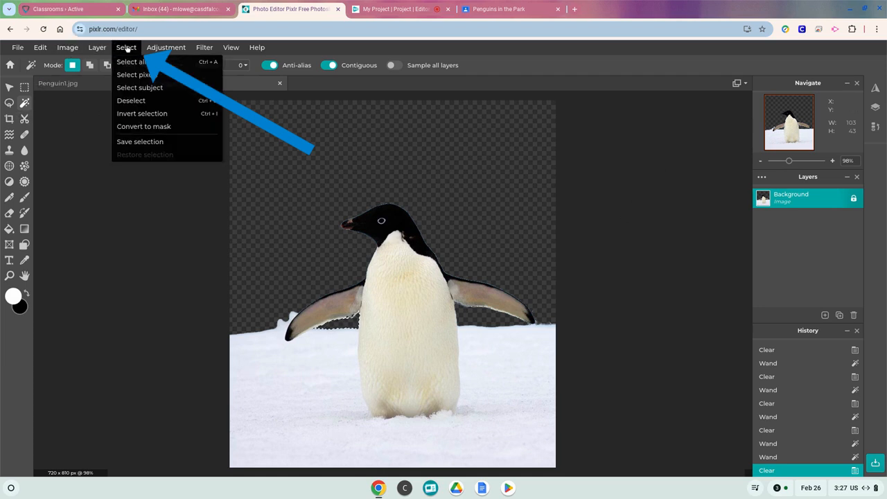
click(134, 102)
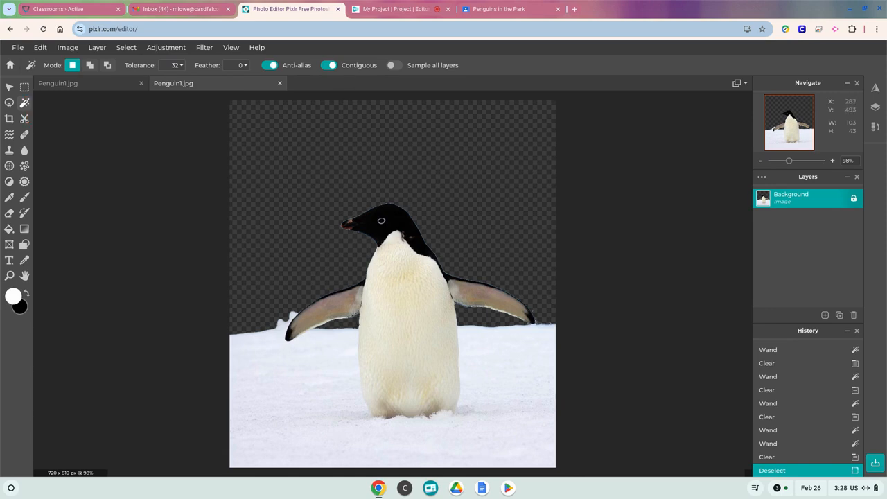
- Change the workspace color to the lightest gray in the theme preferences
click(231, 47)
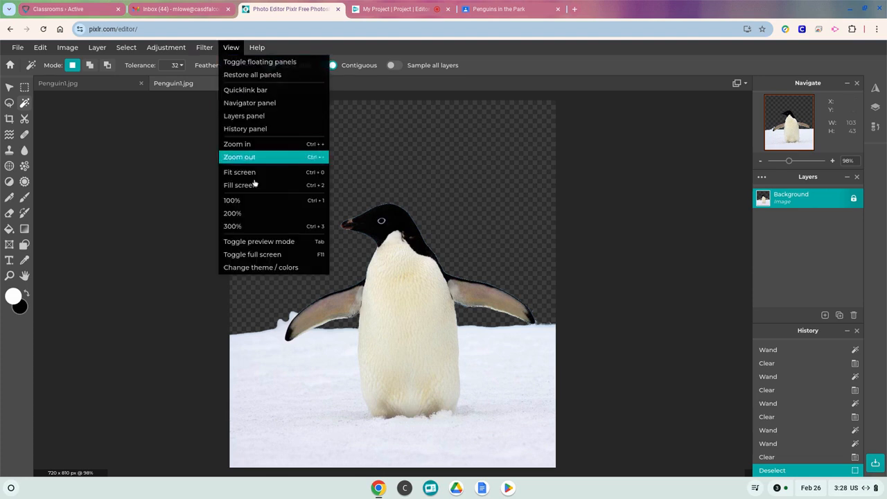
click(277, 269)
click(433, 221)
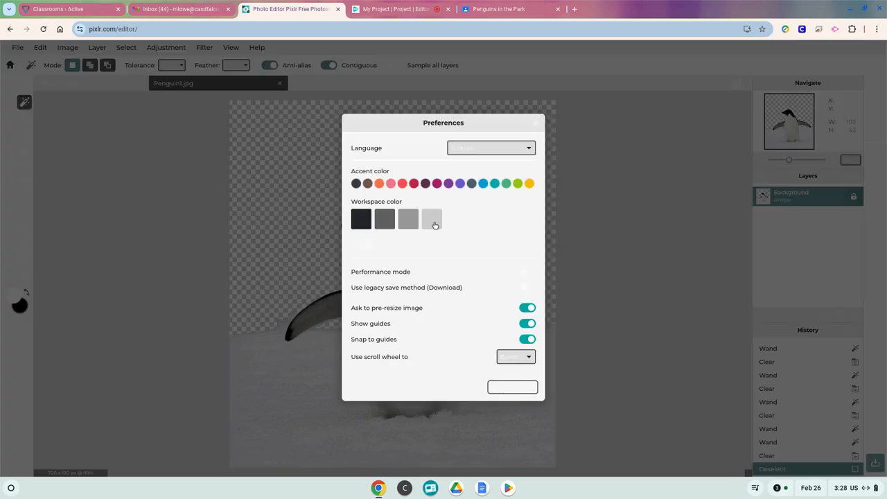
click(512, 389)
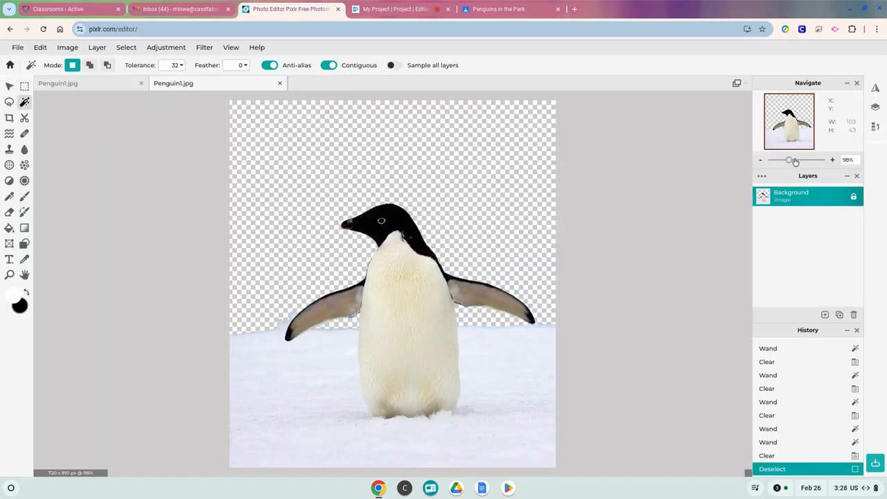
- Inspect the penguin's head and flipper edges at 307% zoom for leftover background, and zoom back out to 91%
drag(795, 161, 799, 161)
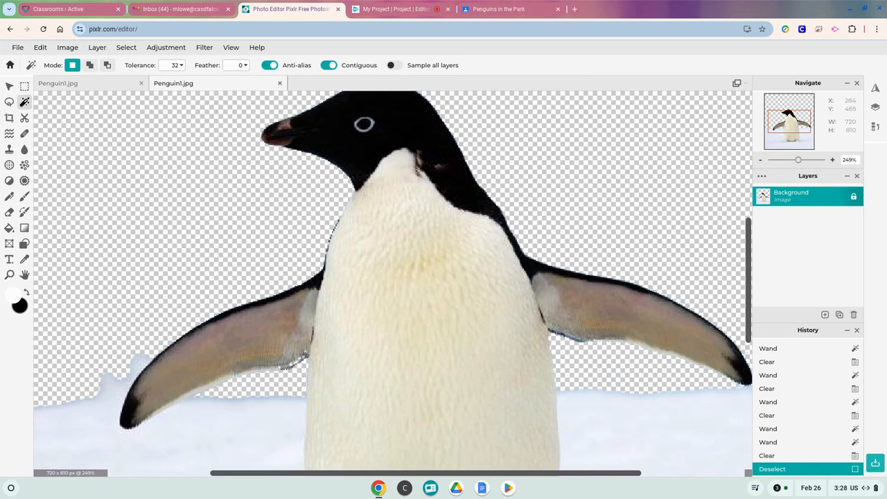
scroll(293, 375, up, 2)
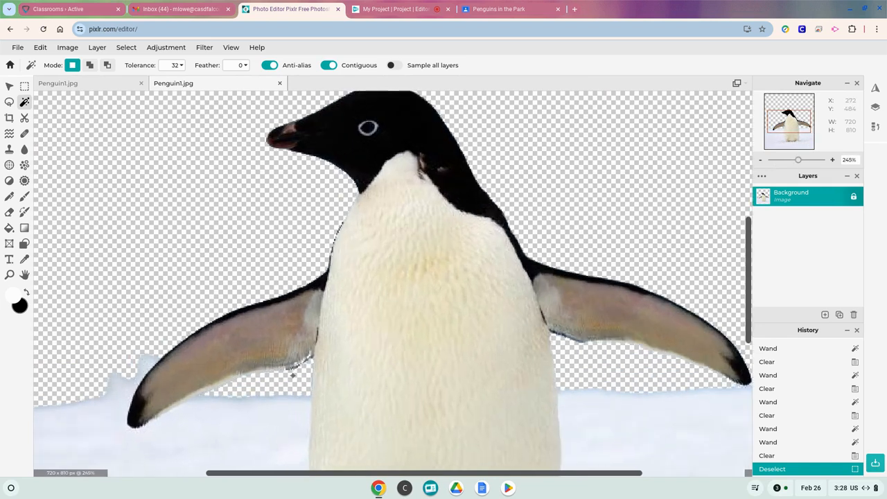
scroll(303, 370, up, 1)
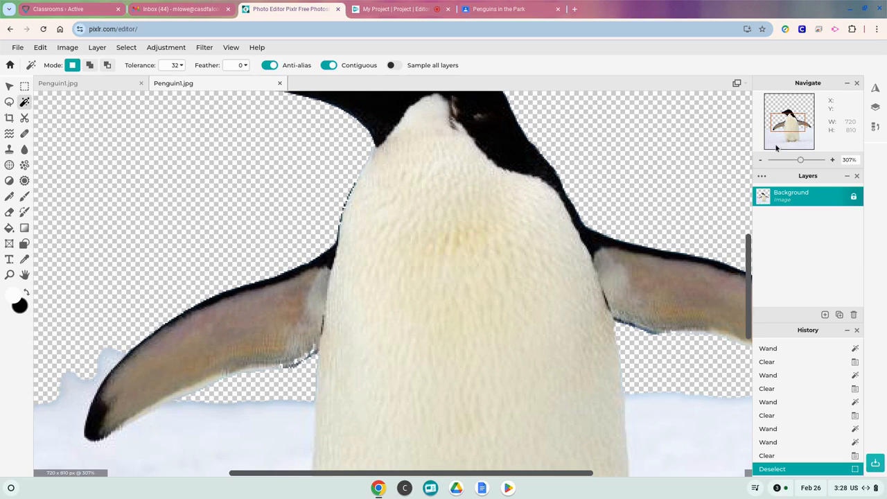
click(779, 113)
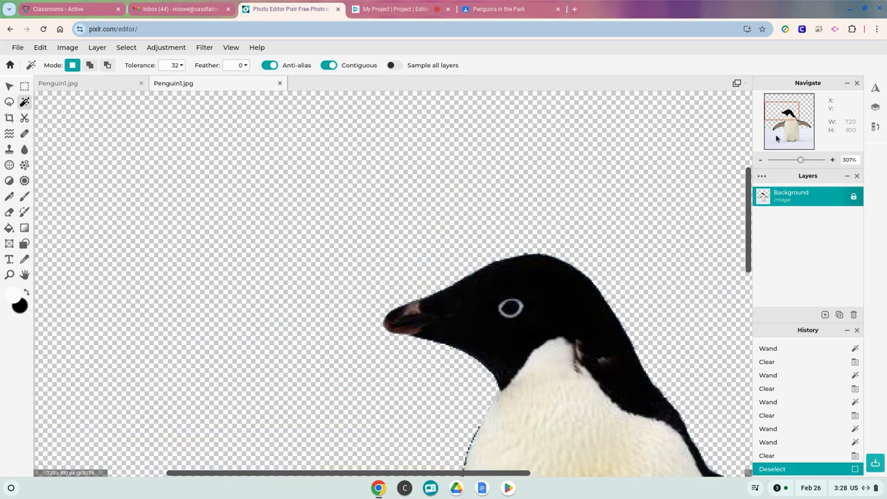
drag(777, 110, 772, 135)
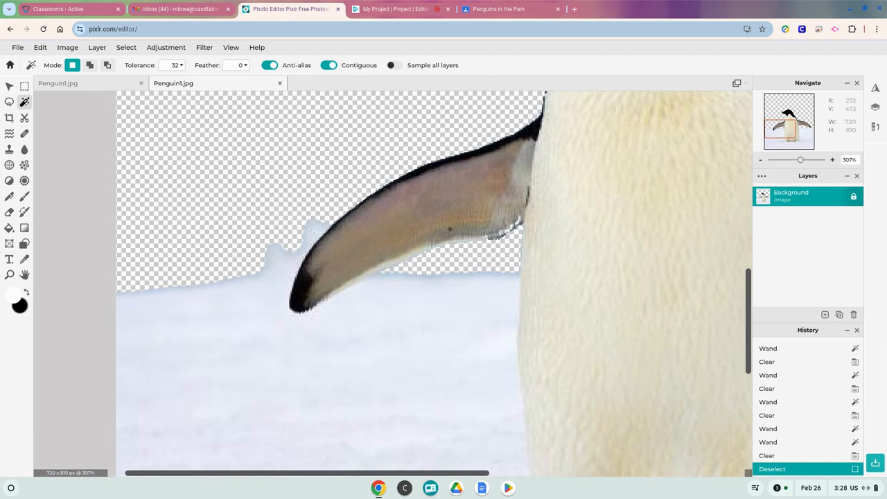
drag(804, 162, 778, 163)
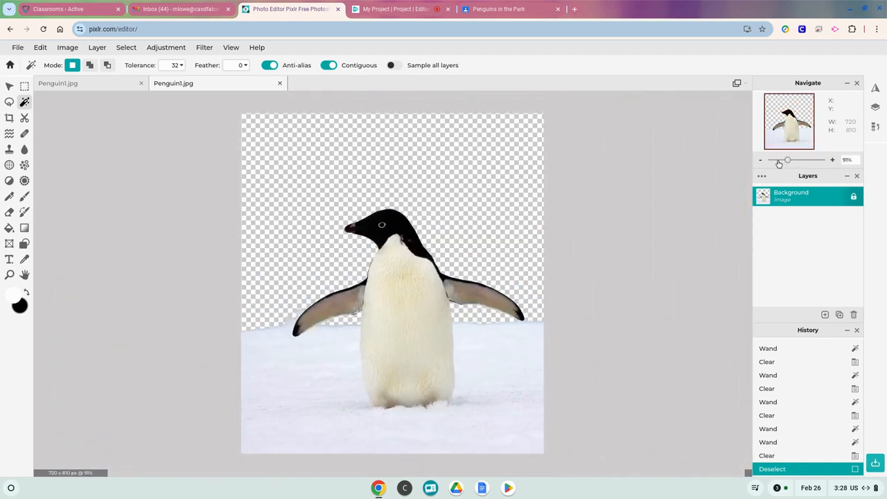
- Review the workspace color options in the theme preferences and close them
click(231, 47)
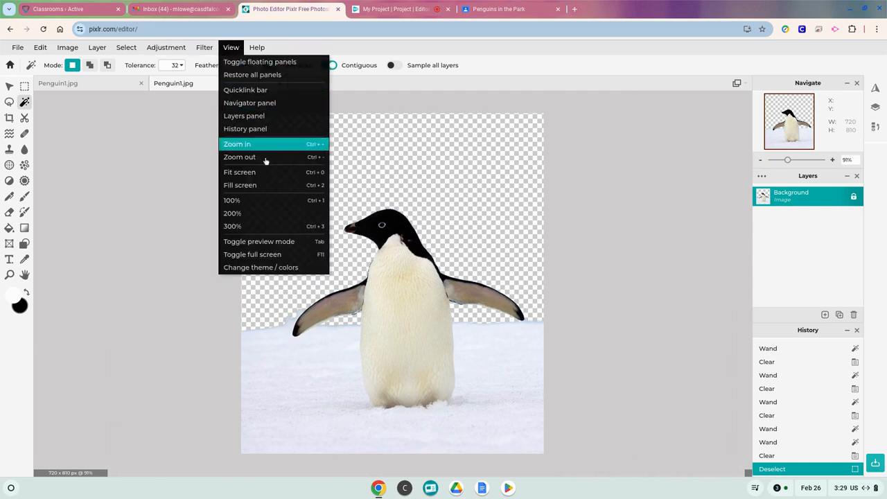
click(267, 271)
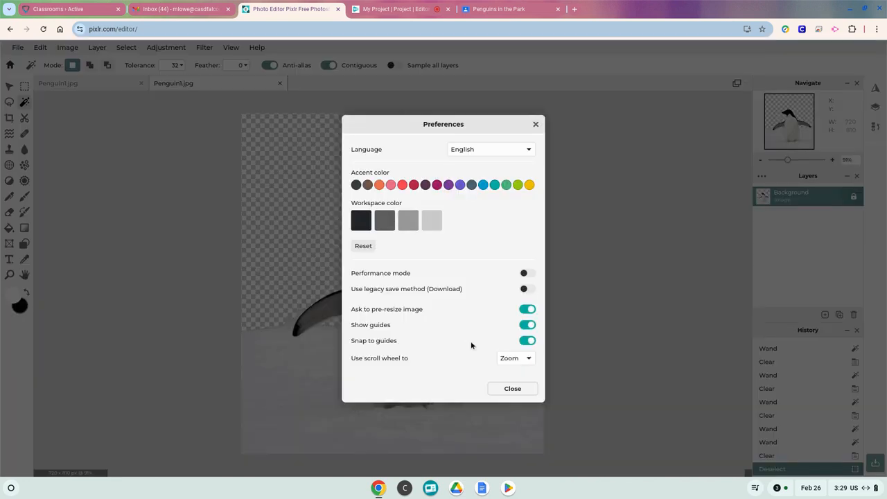
click(502, 389)
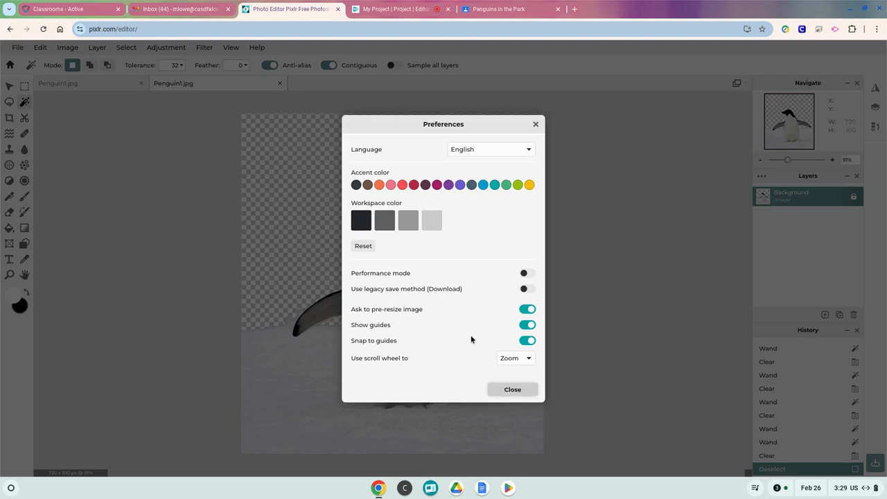
- Set the workspace color to the darkest option and close the preferences
click(361, 220)
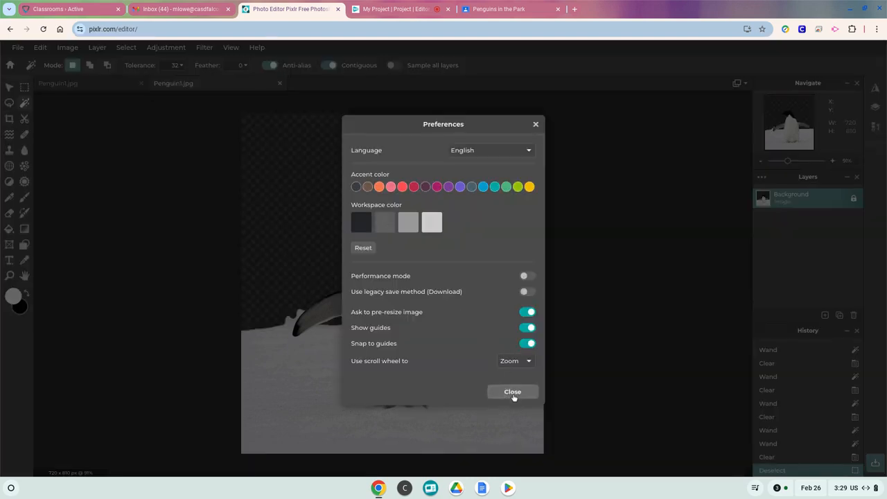
click(513, 392)
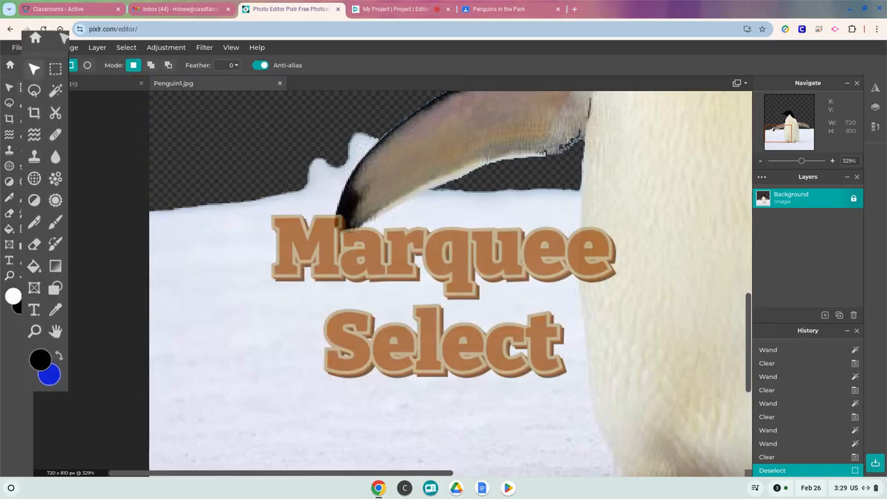
- Delete the strip of snow along the image's left edge and the block beneath the left flipper with rectangular marquee selections
drag(802, 161, 787, 161)
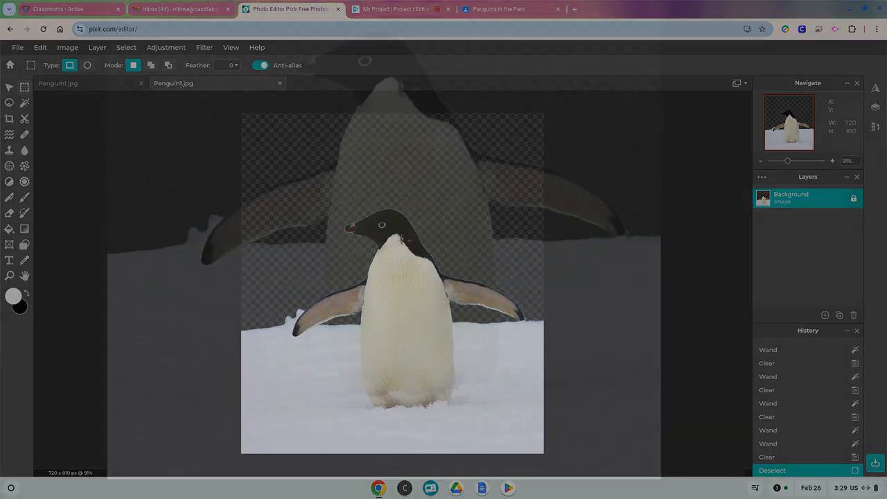
drag(227, 298, 271, 431)
drag(156, 448, 201, 498)
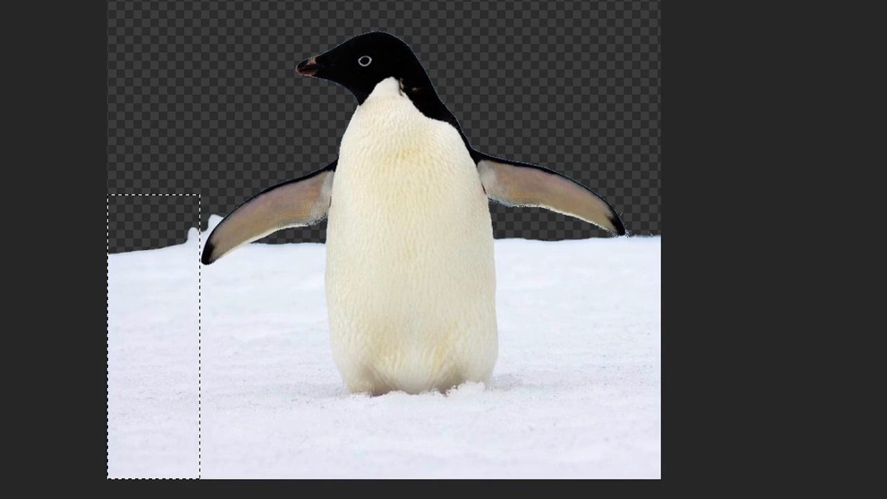
key(Delete)
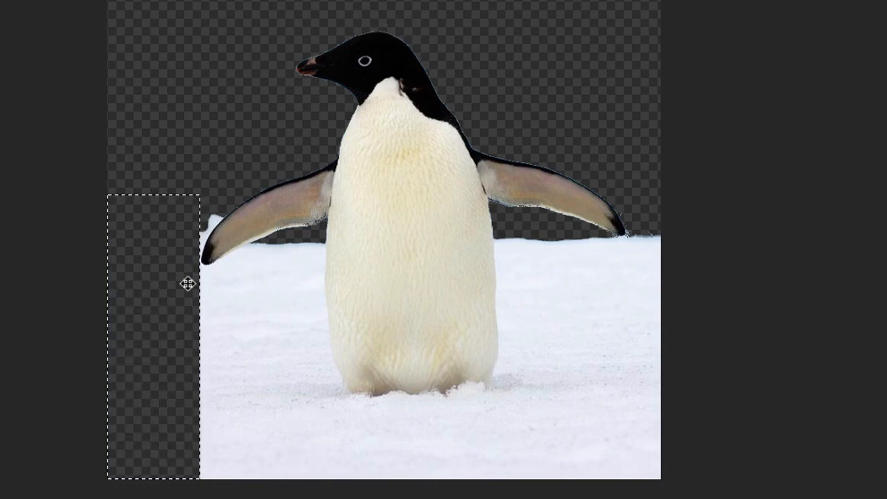
drag(496, 228, 593, 399)
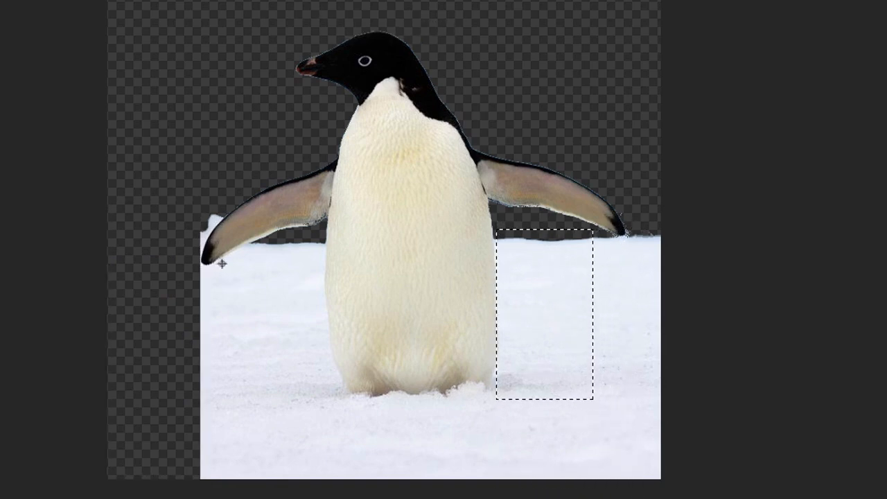
drag(192, 271, 320, 484)
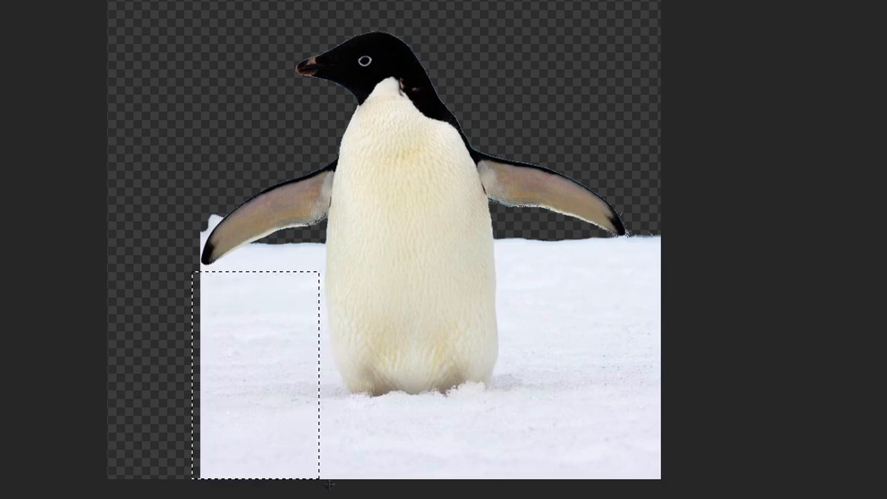
key(Delete)
- Delete the strip of snow below the penguin's feet and the block beneath the right flipper with rectangular marquee selections
drag(198, 384, 171, 430)
drag(305, 408, 717, 494)
key(Delete)
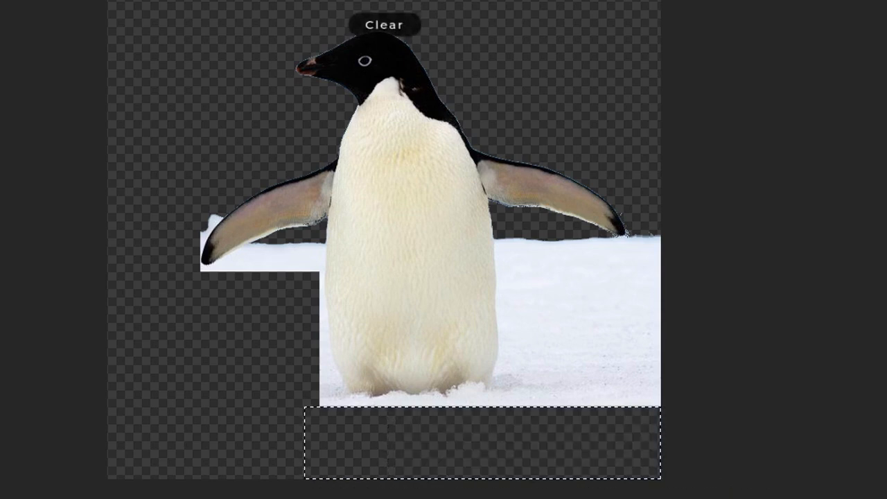
click(516, 234)
drag(515, 232, 687, 481)
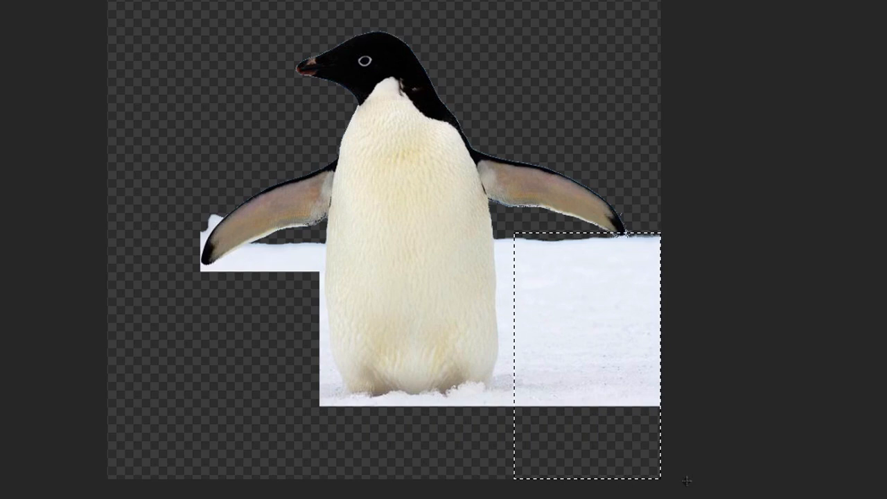
key(Delete)
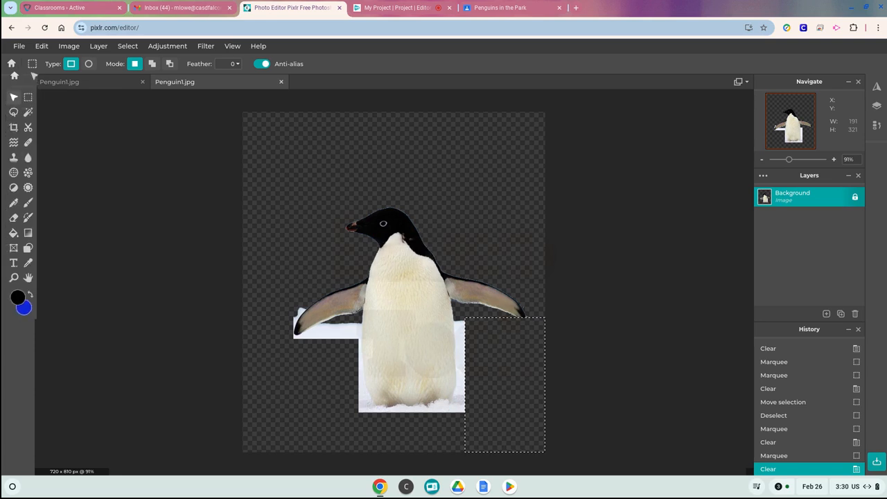
- Draw a freehand lasso loop in the empty area above the penguin's right flipper
click(14, 102)
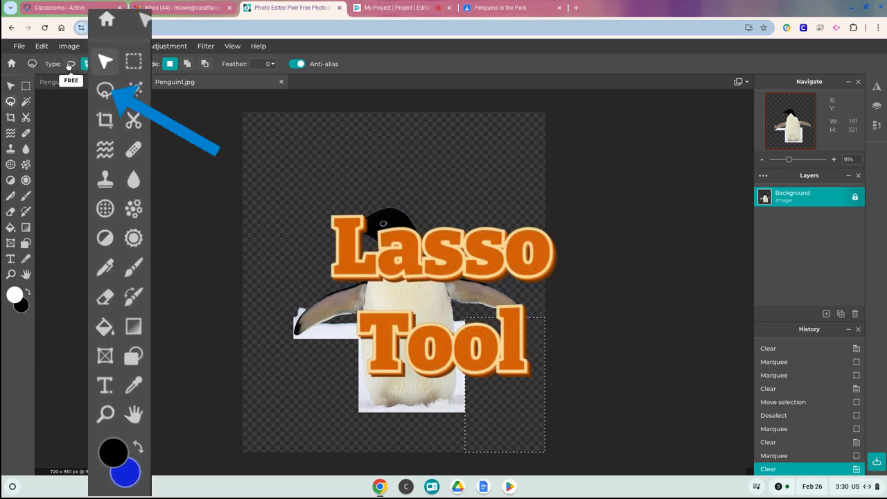
click(70, 64)
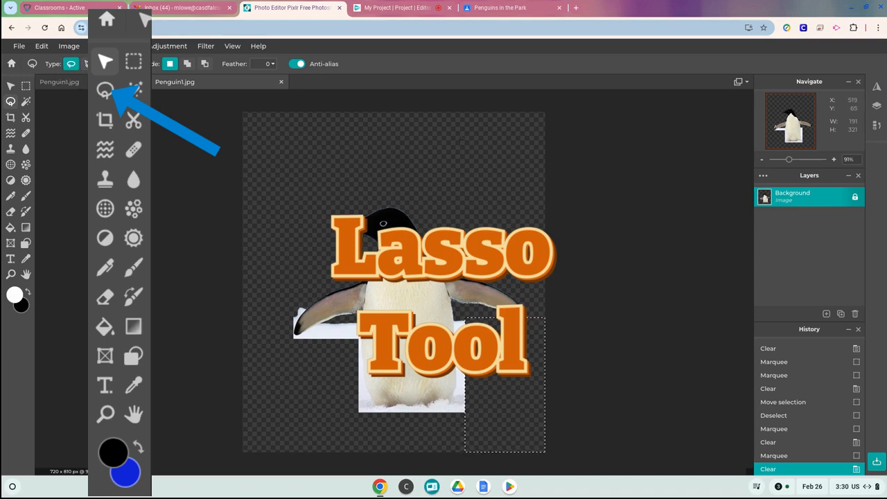
mouse_move(509, 155)
mouse_down()
mouse_move(481, 170)
mouse_move(473, 197)
mouse_up()
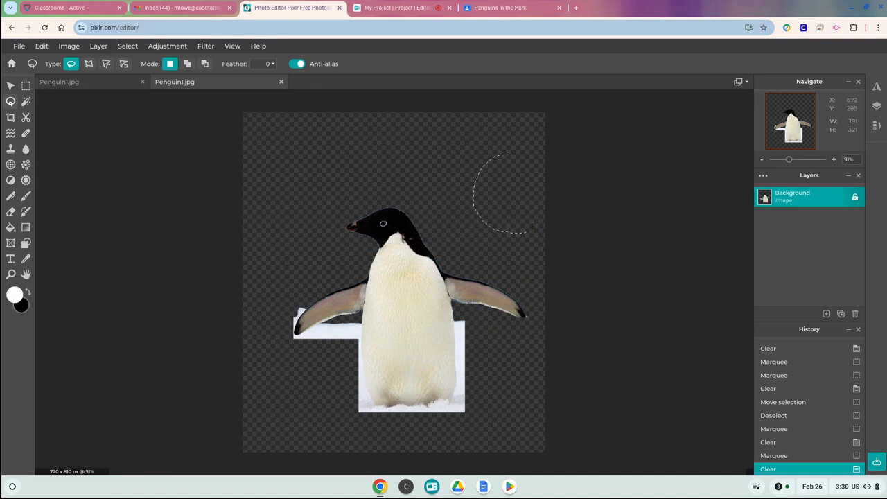
drag(508, 153, 507, 155)
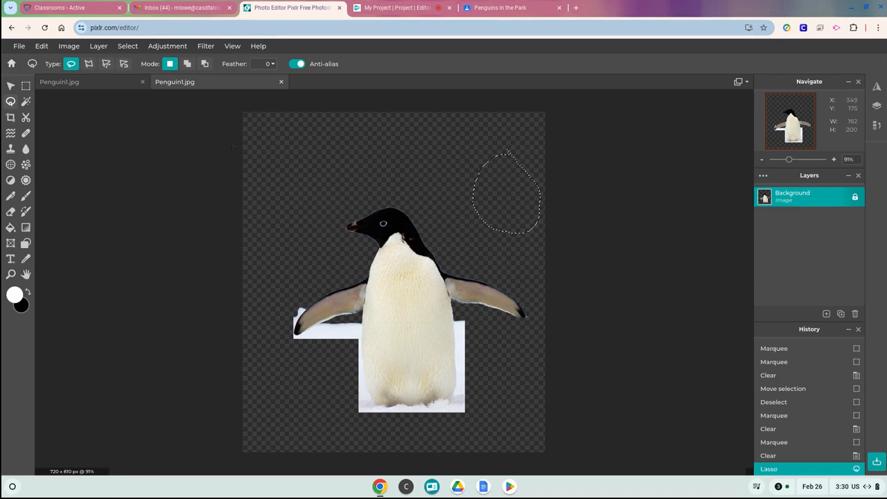
- Switch the Lasso tool to the Polygon type and clear the current selection
click(88, 64)
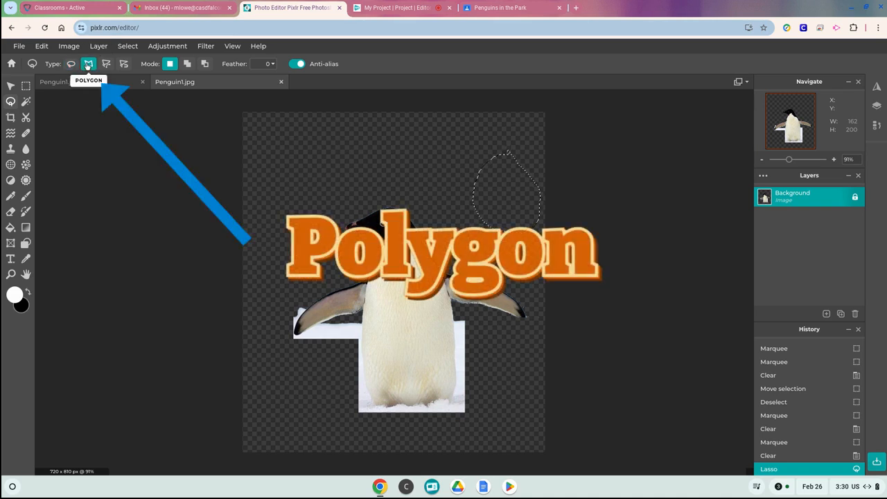
click(128, 46)
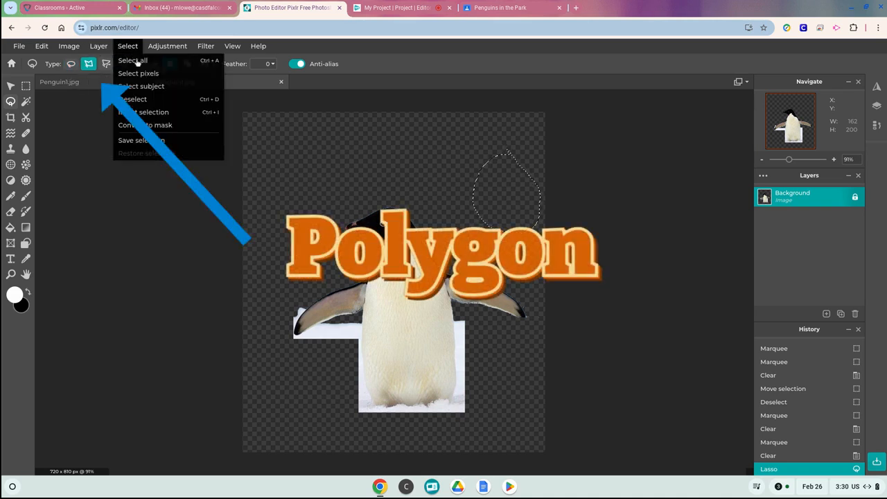
click(135, 98)
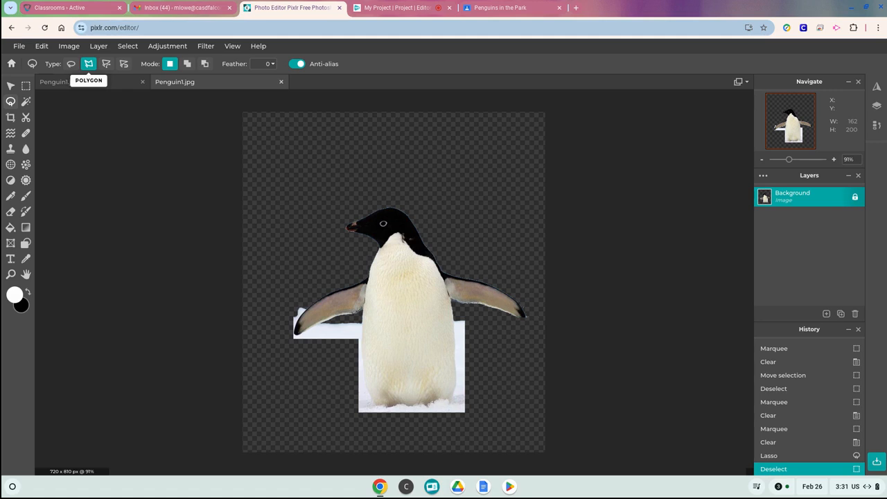
- Outline the snow along the outer edge of the left flipper's tip with the polygon lasso and delete it
drag(789, 159, 778, 129)
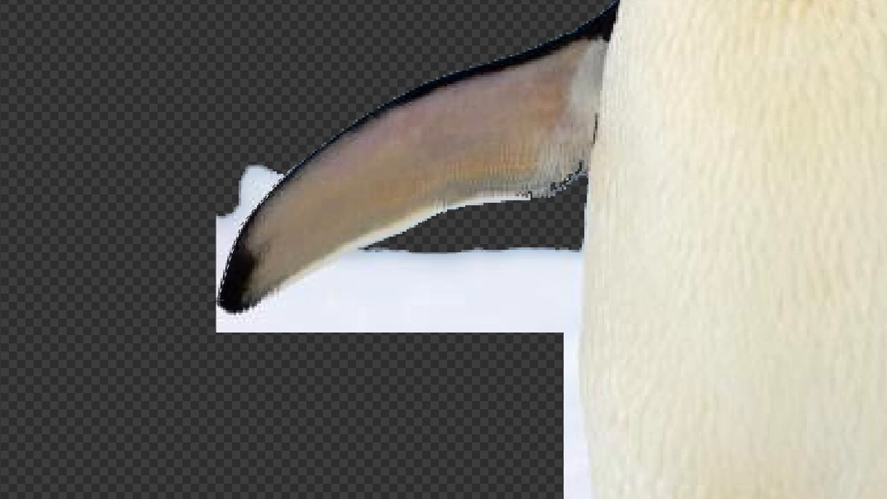
click(201, 306)
click(129, 201)
click(204, 106)
double_click(283, 171)
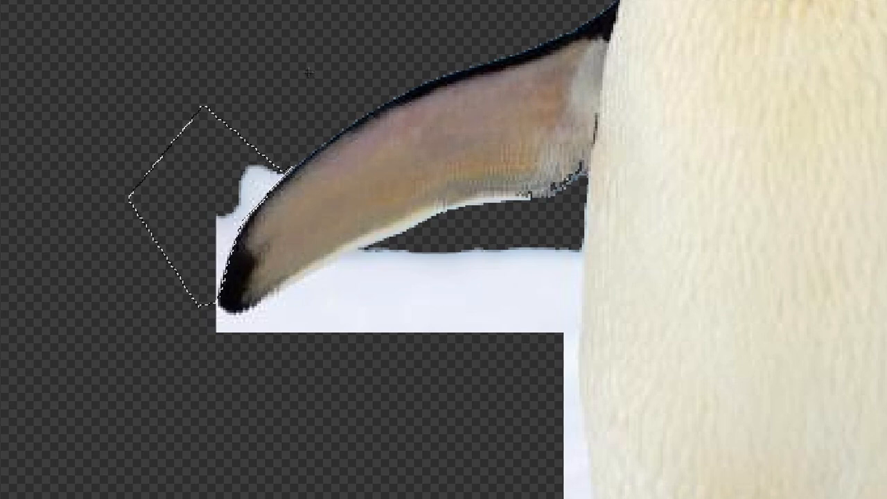
key(Delete)
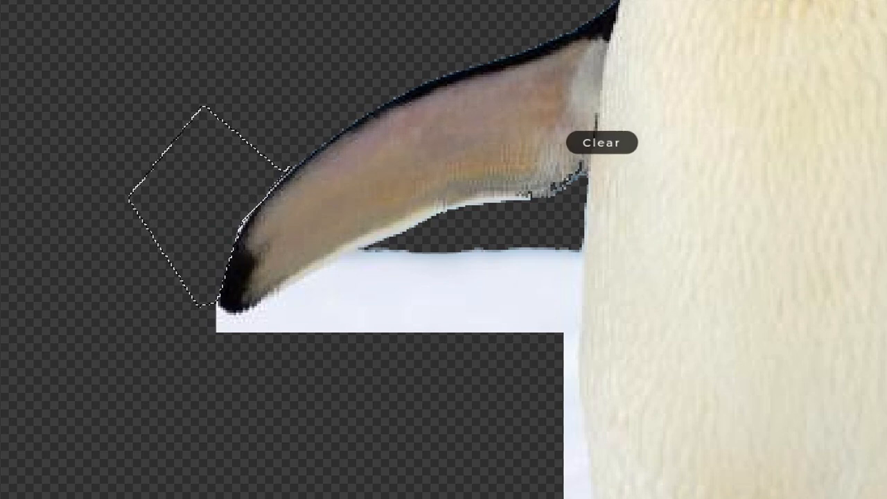
- Outline the snow between the left flipper's underside and the penguin's body with the polygon lasso and delete it
click(286, 438)
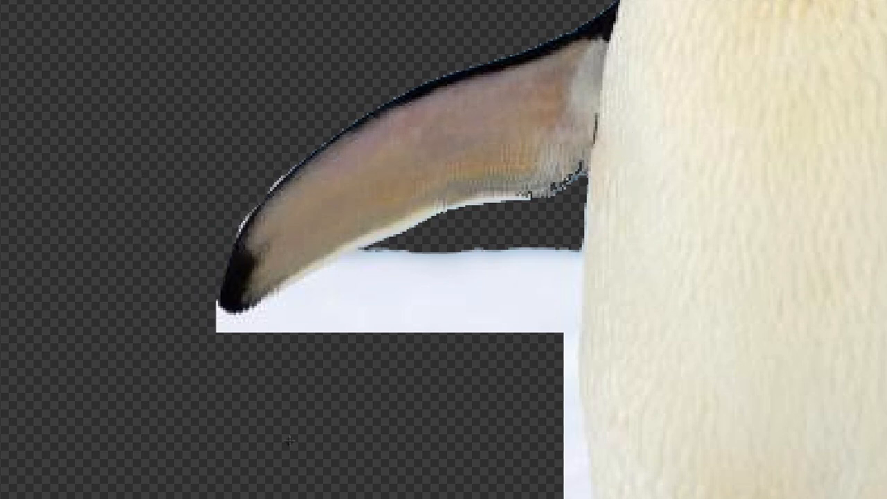
click(197, 324)
click(252, 311)
click(340, 256)
click(366, 248)
click(516, 240)
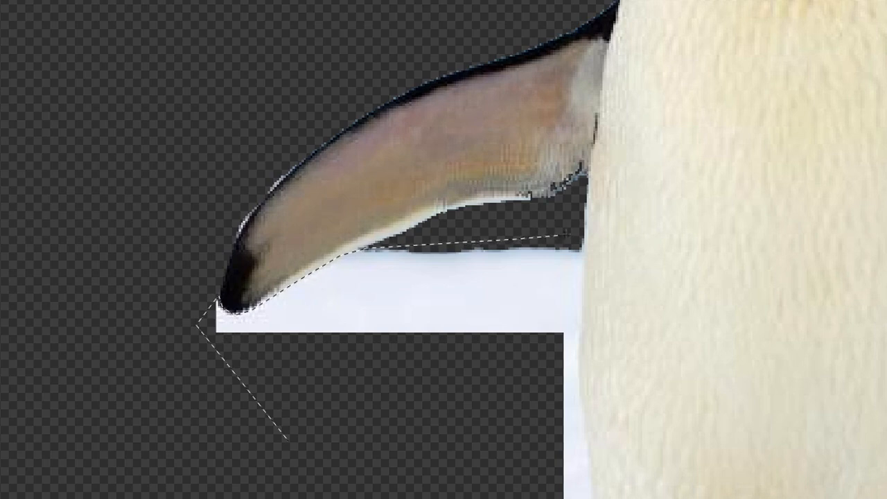
click(584, 243)
click(576, 366)
click(581, 446)
click(458, 483)
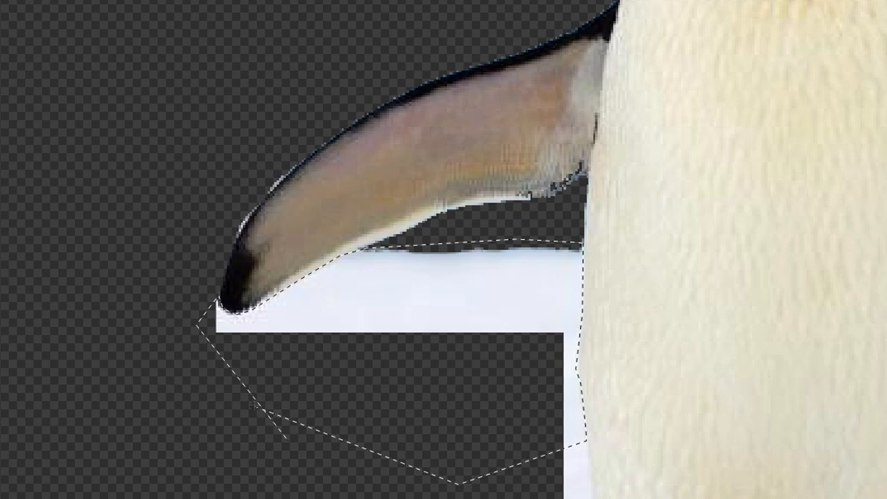
click(287, 438)
key(Delete)
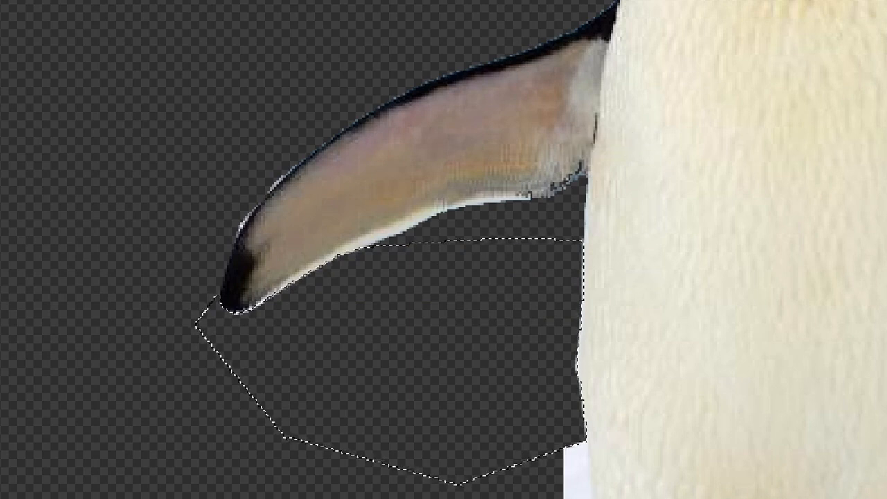
- Outline the snow along the penguin's lower left side and under its feet with the polygon lasso and delete it
drag(526, 388, 225, 79)
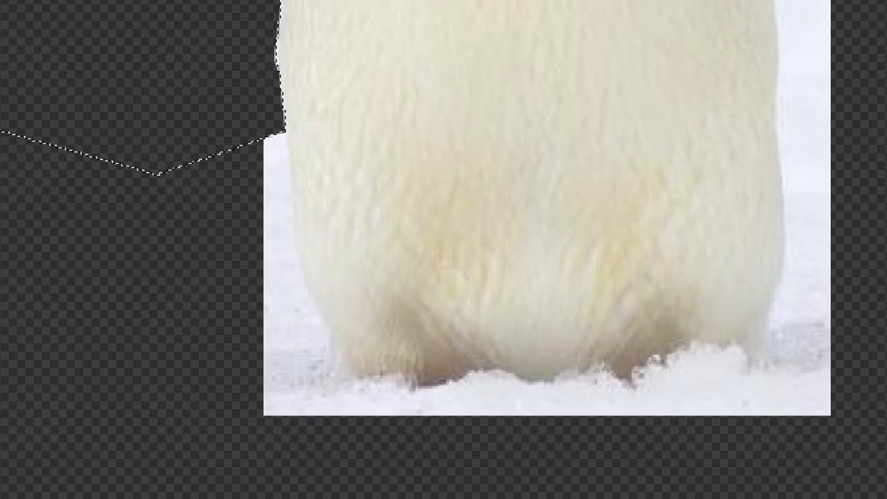
click(231, 173)
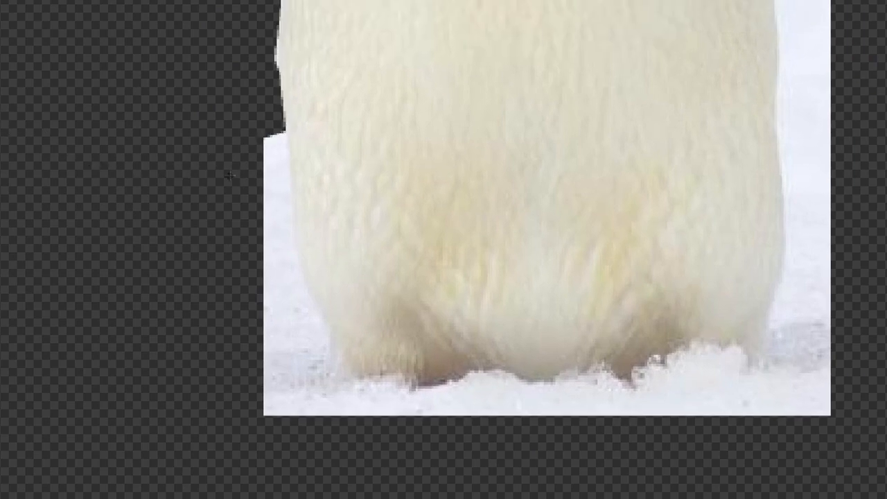
click(262, 113)
click(287, 131)
click(296, 246)
click(306, 289)
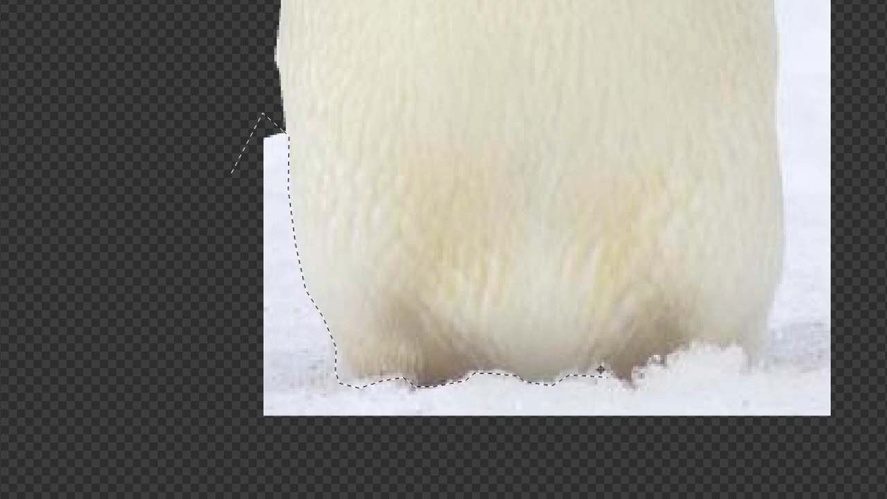
mouse_move(407, 454)
mouse_down()
mouse_move(125, 438)
mouse_move(120, 356)
mouse_move(179, 256)
mouse_move(236, 171)
mouse_up()
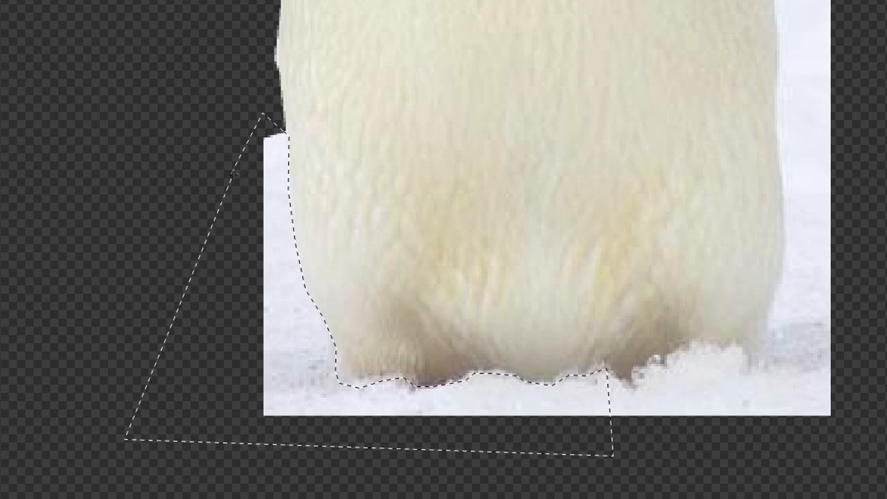
key(Delete)
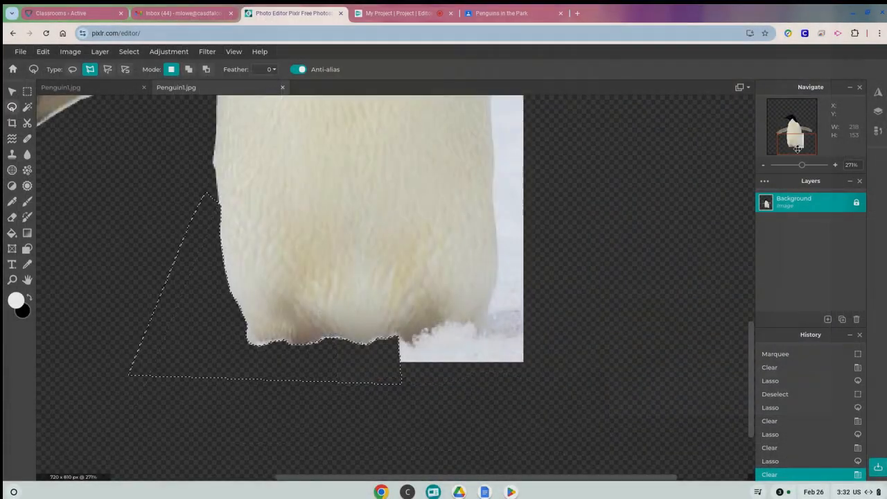
- Switch to the Eraser with the whole penguin in view and set its brush size to 30 px
drag(798, 149, 778, 141)
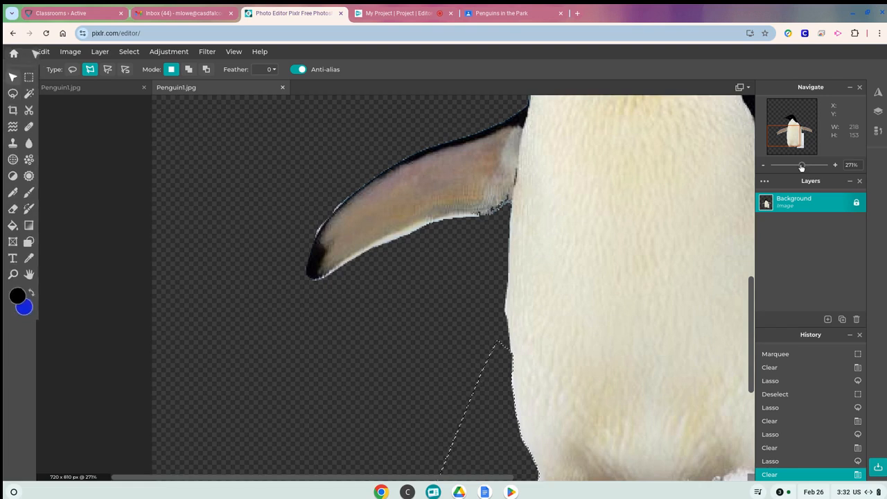
drag(802, 168, 796, 165)
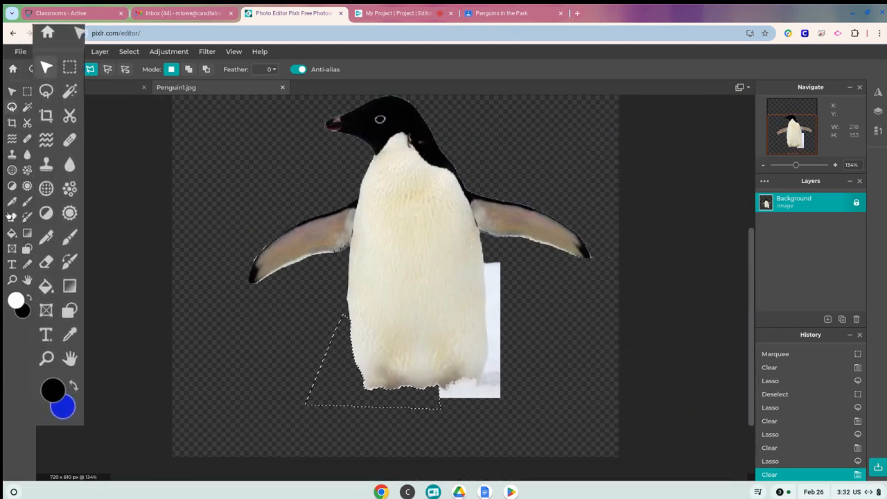
click(12, 216)
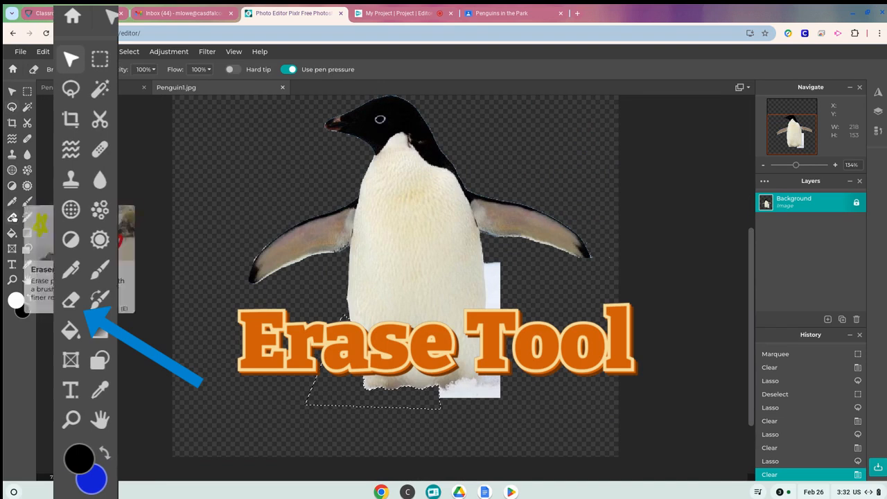
click(82, 69)
click(81, 69)
click(81, 70)
drag(73, 103, 90, 103)
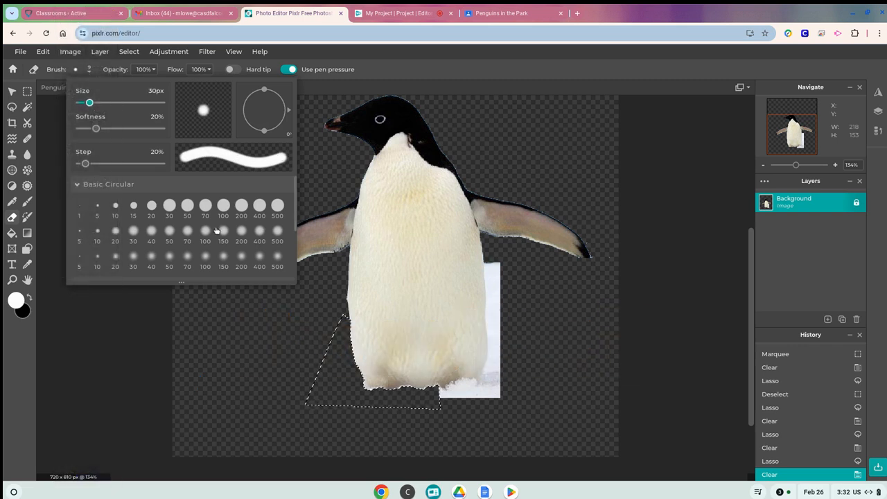
click(149, 323)
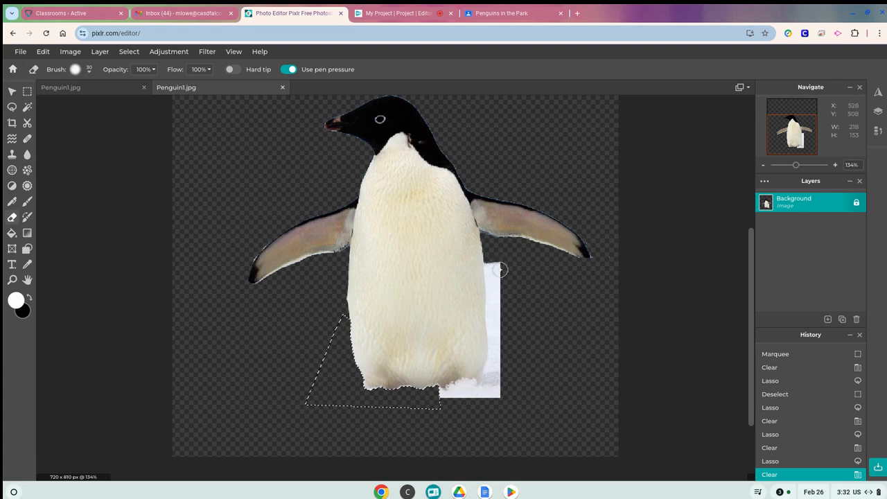
- Clear the lasso selection around the penguin's lower left side
click(129, 51)
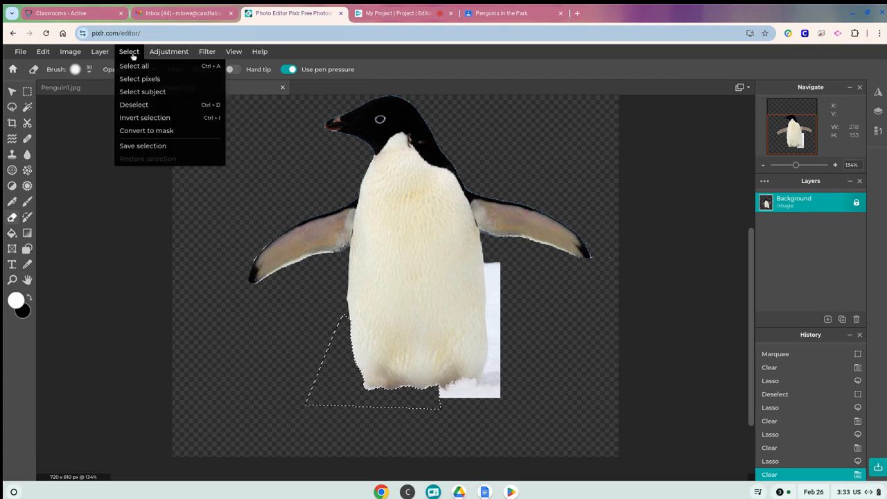
click(146, 106)
- Try to erase the snow along the penguin's lower right side with the 30 px eraser and undo the stroke
mouse_move(489, 259)
mouse_down()
mouse_move(503, 312)
mouse_move(492, 296)
mouse_move(499, 345)
mouse_move(483, 395)
mouse_move(501, 364)
mouse_move(501, 386)
mouse_move(441, 397)
mouse_up()
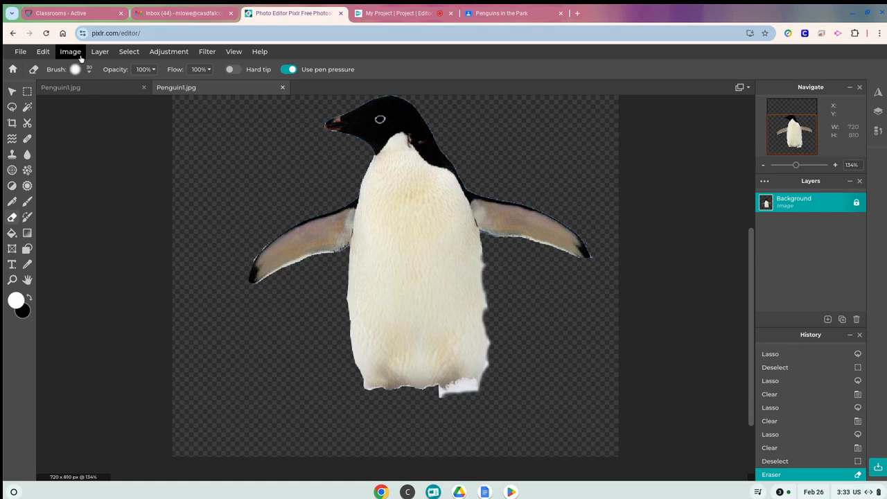
click(47, 54)
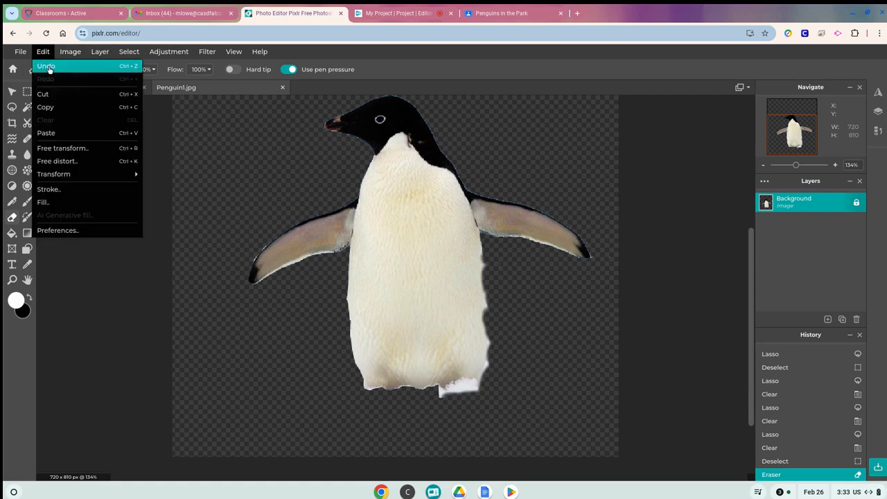
click(49, 68)
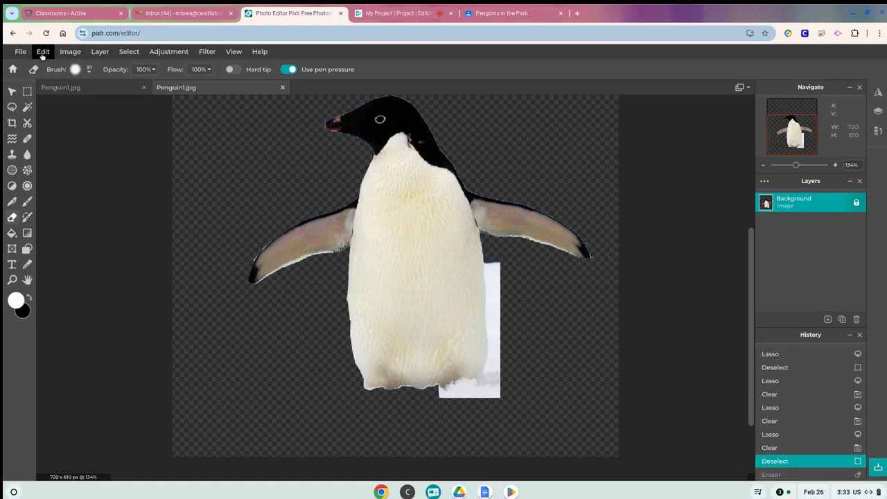
- Shrink the eraser brush and erase the leftover light fringe along the upper edge of the left flipper near its tip
mouse_move(795, 166)
mouse_down()
mouse_move(778, 169)
mouse_move(801, 166)
mouse_up()
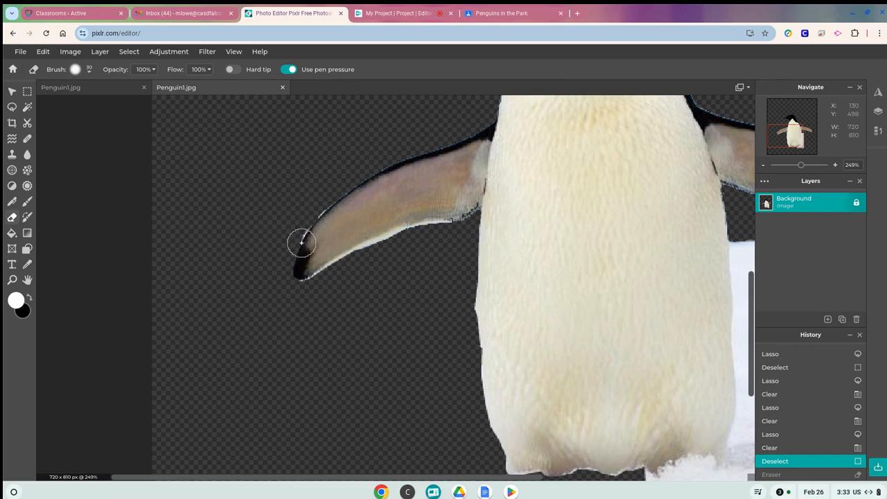
click(90, 68)
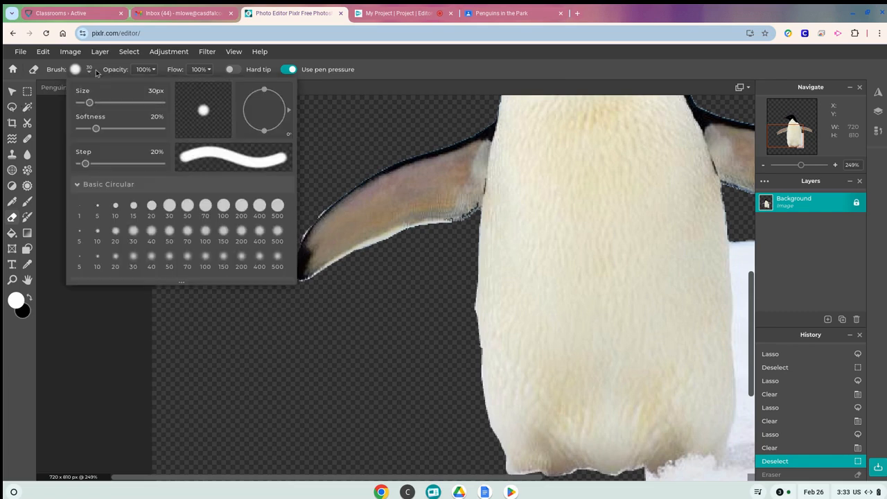
drag(88, 103, 85, 105)
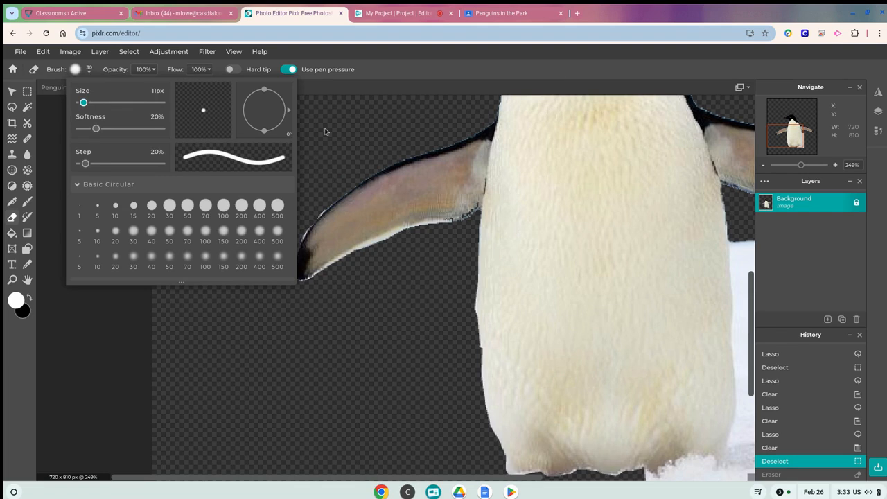
click(90, 70)
drag(83, 104, 83, 103)
click(324, 147)
drag(327, 195, 316, 207)
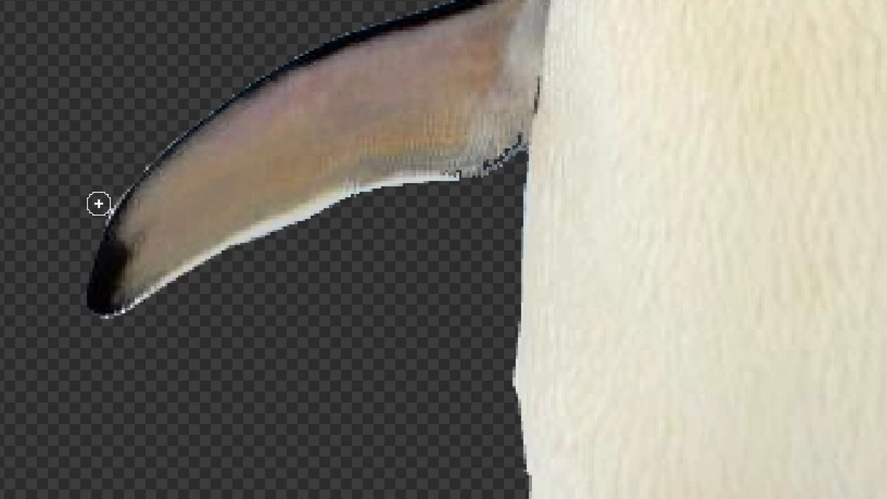
click(145, 167)
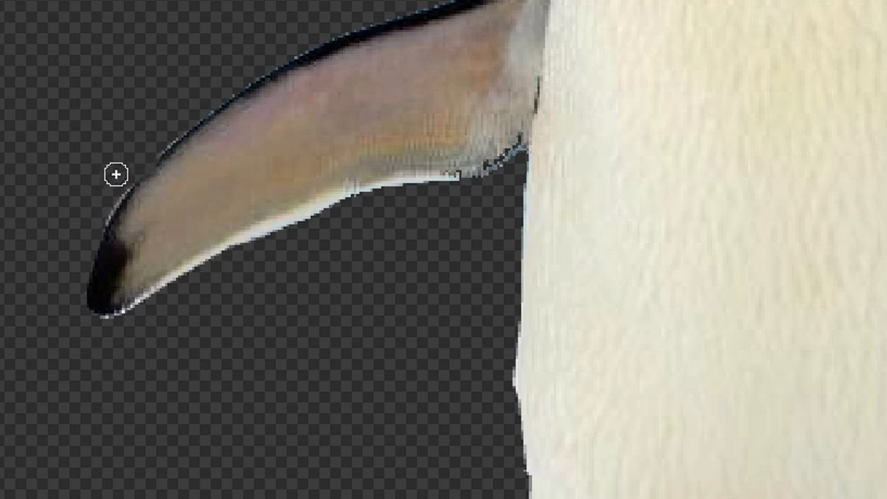
- Reduce the eraser brush further and erase the white fringe along the left flipper's underside, from the body outward
click(1, 1)
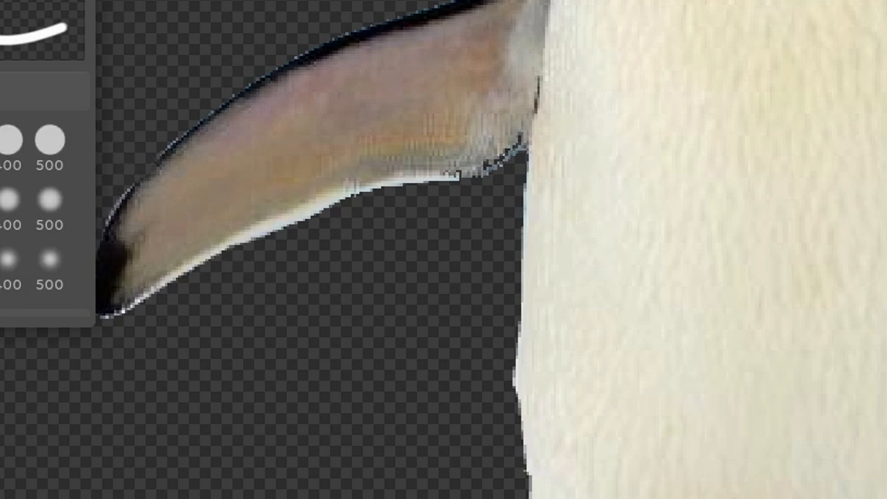
key([)
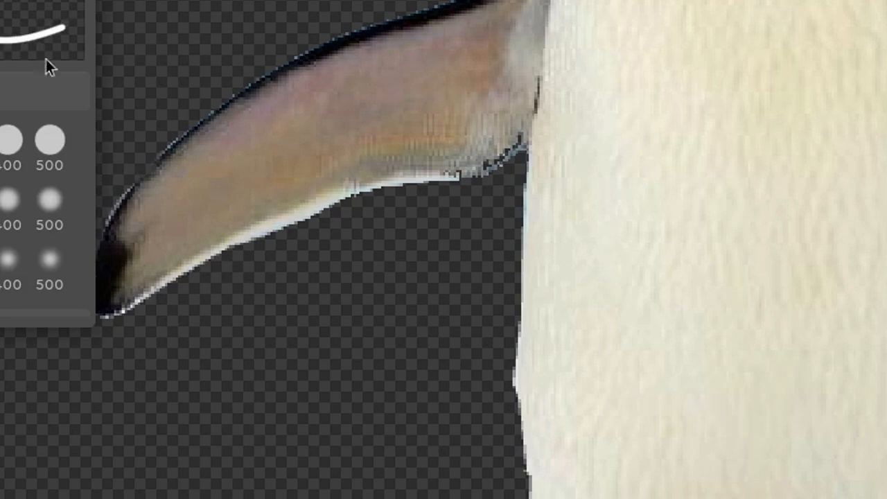
click(144, 72)
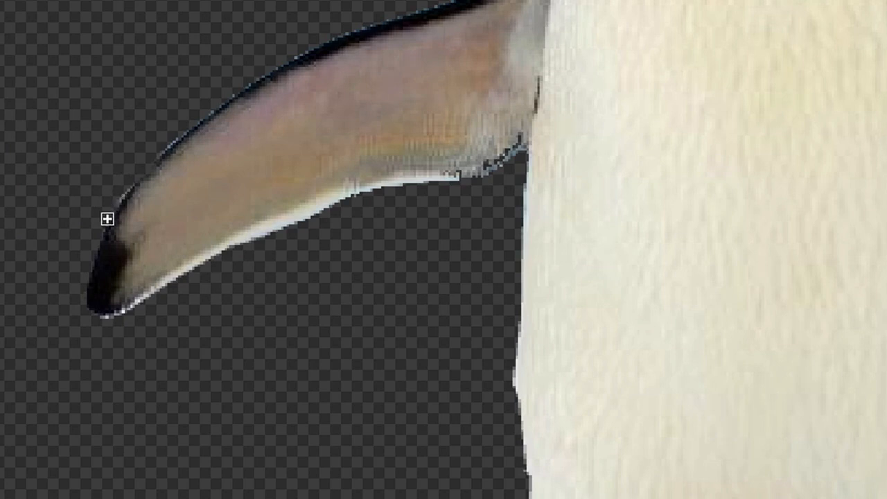
mouse_move(512, 165)
mouse_down()
mouse_move(525, 140)
mouse_move(485, 178)
mouse_move(408, 181)
mouse_move(282, 230)
mouse_up()
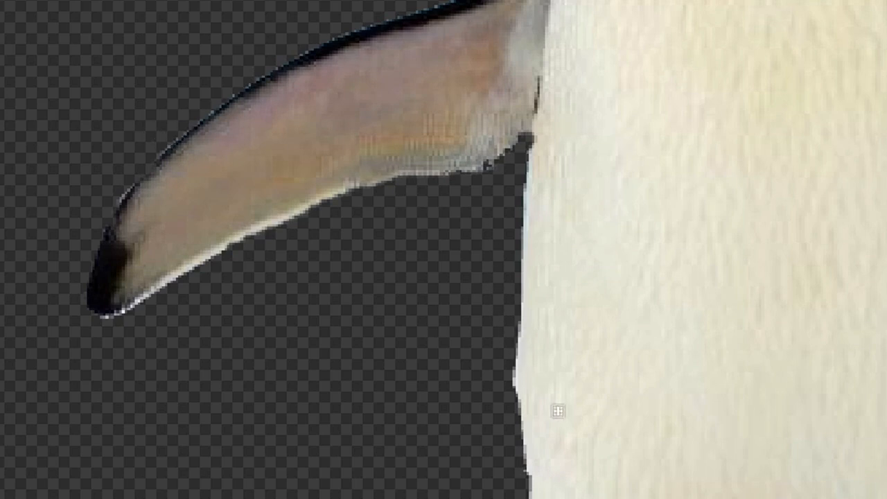
scroll(443, 250, right, 3)
scroll(444, 249, down, 4)
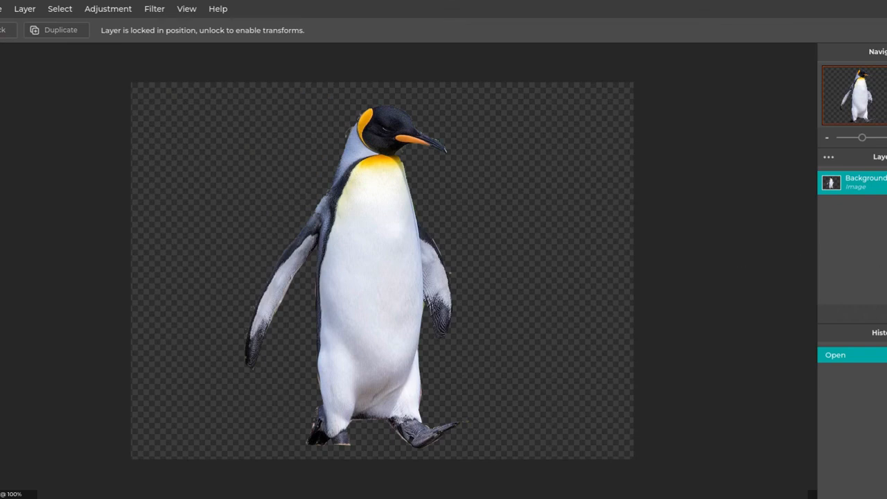
- Review the transparent PNG save options for the orange-necked penguin cut-out and close the dialog without saving
key(ctrl+s)
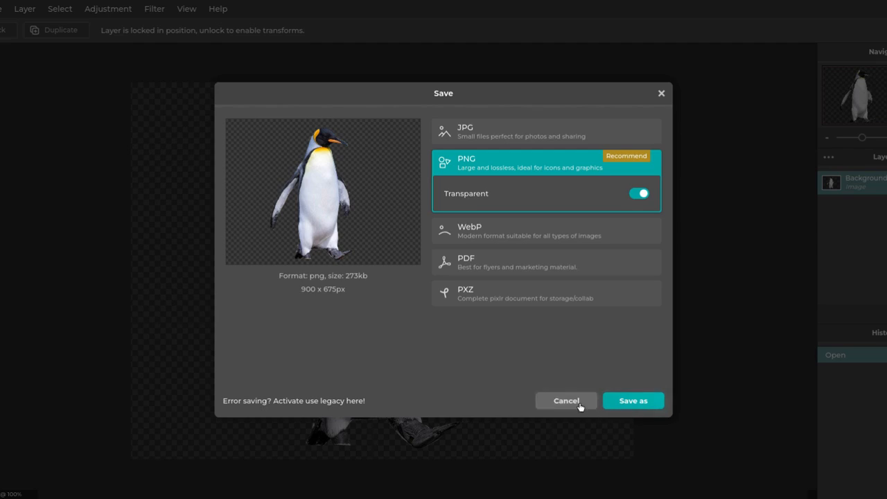
click(661, 93)
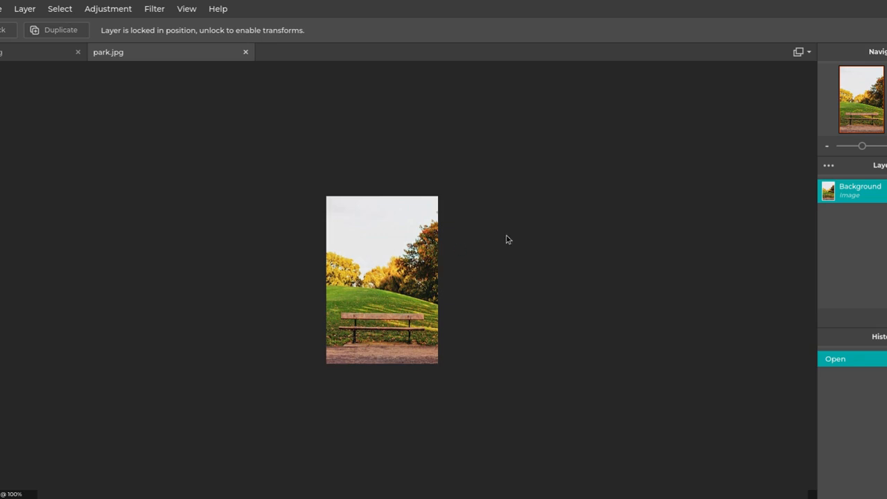
- Add the Penguin1cut image as a layer over the park.jpg background
mouse_move(861, 149)
mouse_down()
mouse_move(875, 148)
mouse_move(873, 157)
mouse_up()
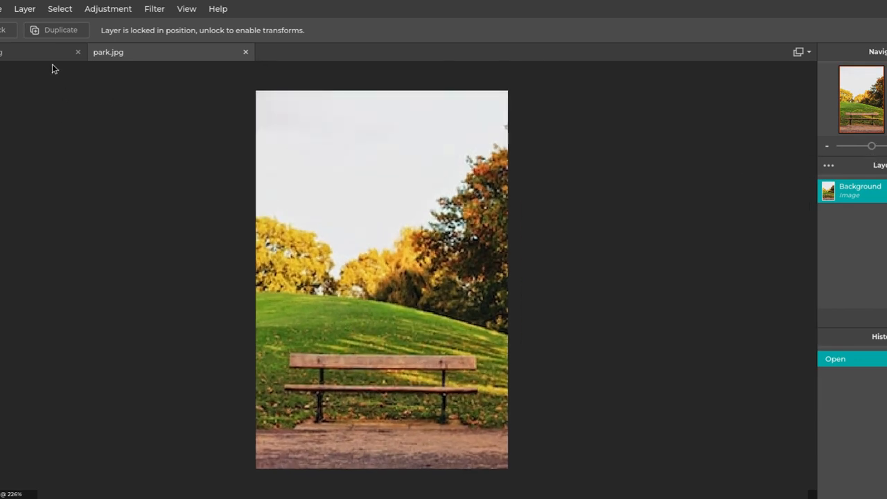
click(26, 10)
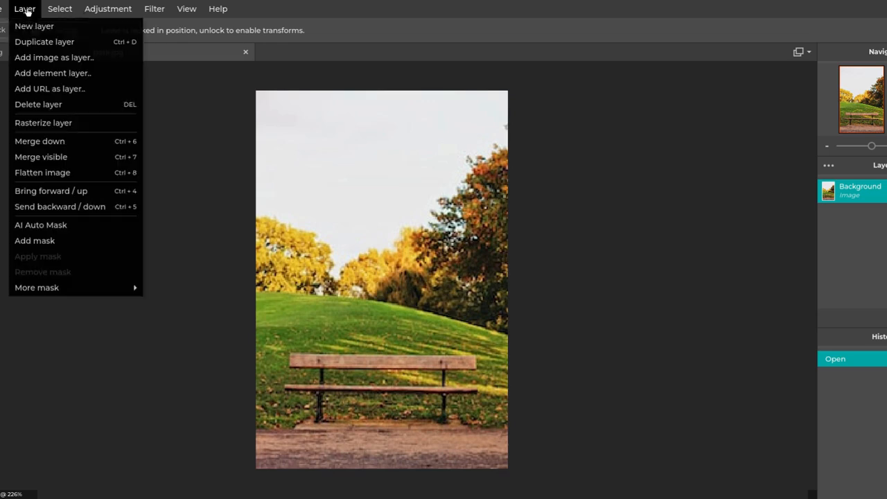
click(37, 61)
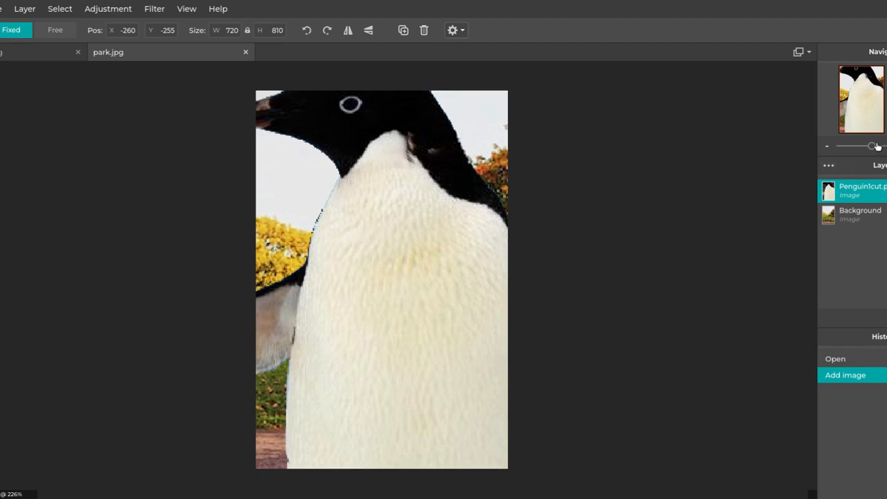
- Scale the Penguin1cut layer down to 95 by 107 px and place it at X 0, Y 110 above the bench's left end
drag(873, 145, 856, 151)
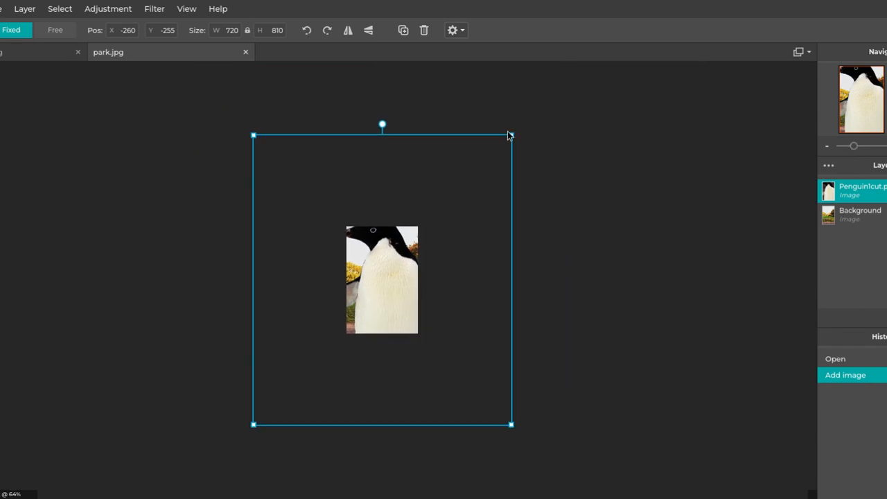
drag(507, 139, 297, 363)
drag(280, 402, 379, 261)
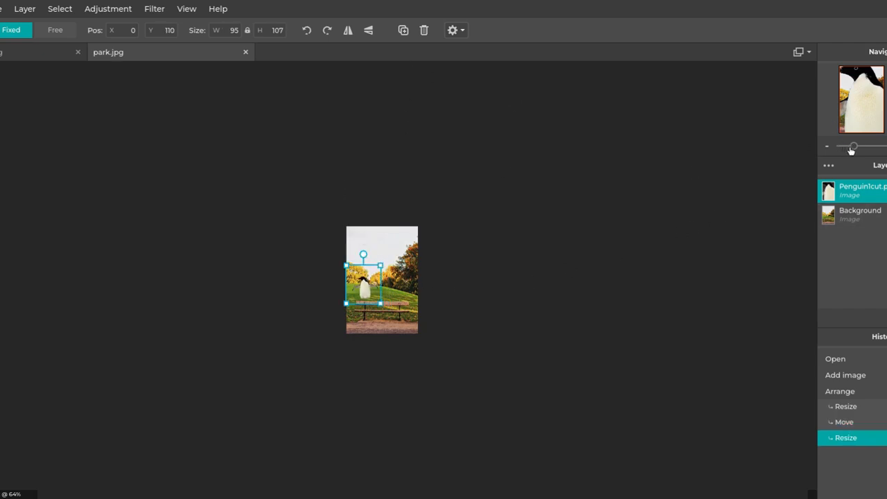
drag(857, 148, 874, 147)
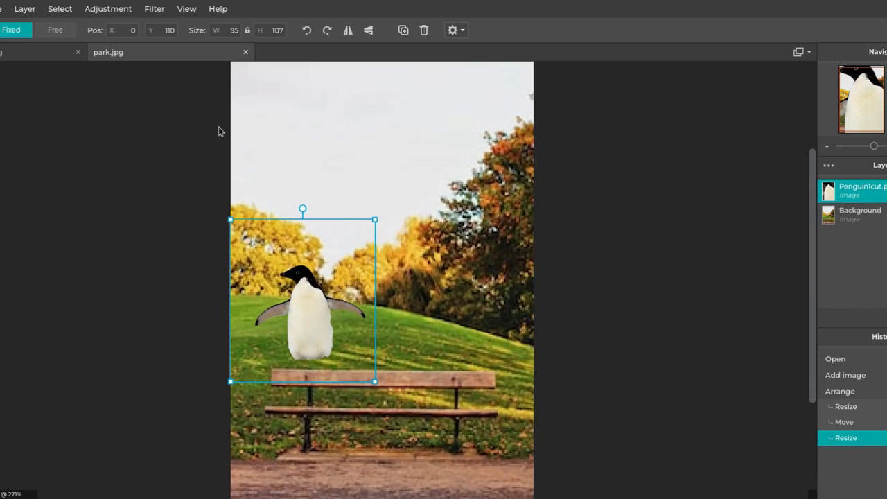
- Add the penguin2 cut image as another layer above the first penguin
click(58, 9)
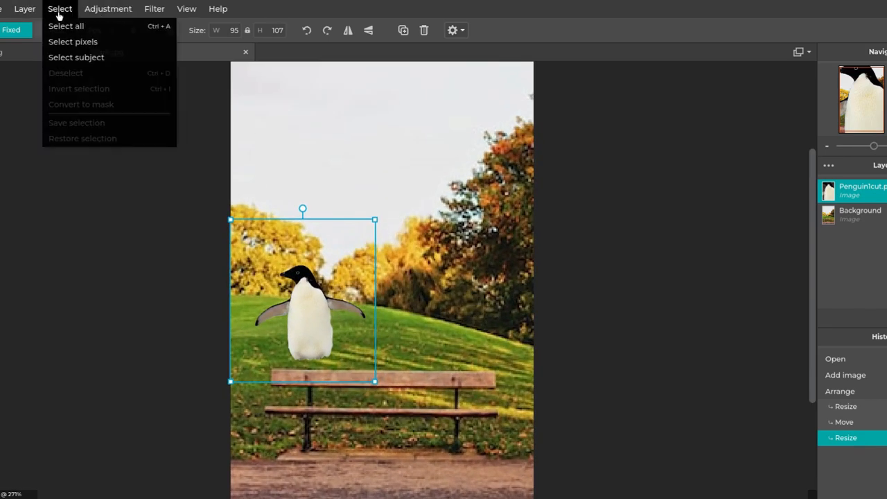
mouse_move(35, 11)
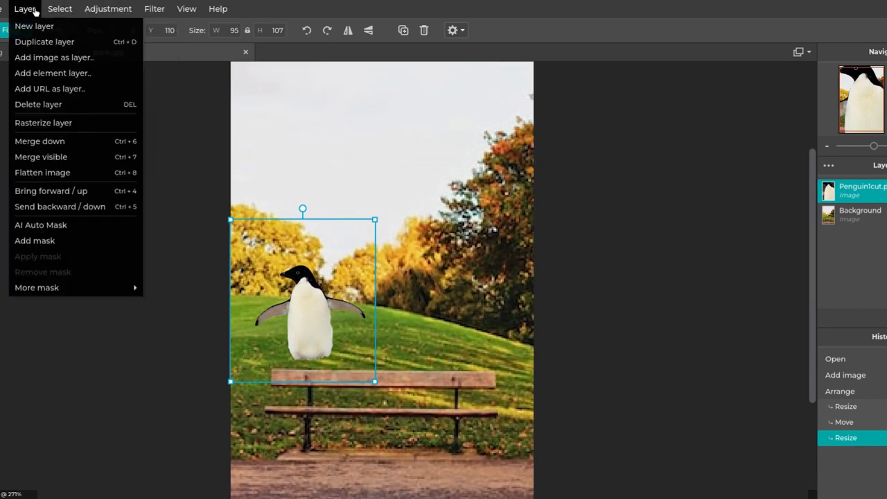
click(53, 61)
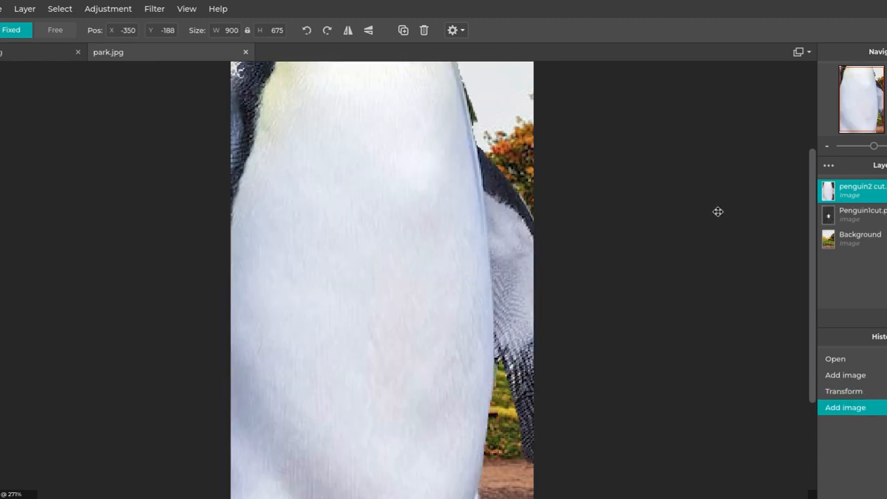
- Scale the penguin2 cut layer down to 171 by 128 px and place it at X 55, Y 127, by the bench's right half
drag(873, 148, 847, 147)
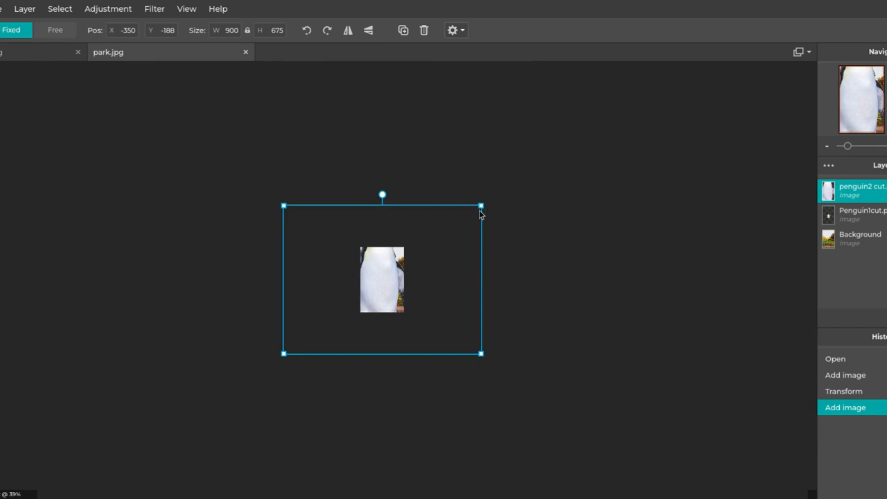
drag(482, 205, 310, 340)
drag(361, 305, 417, 275)
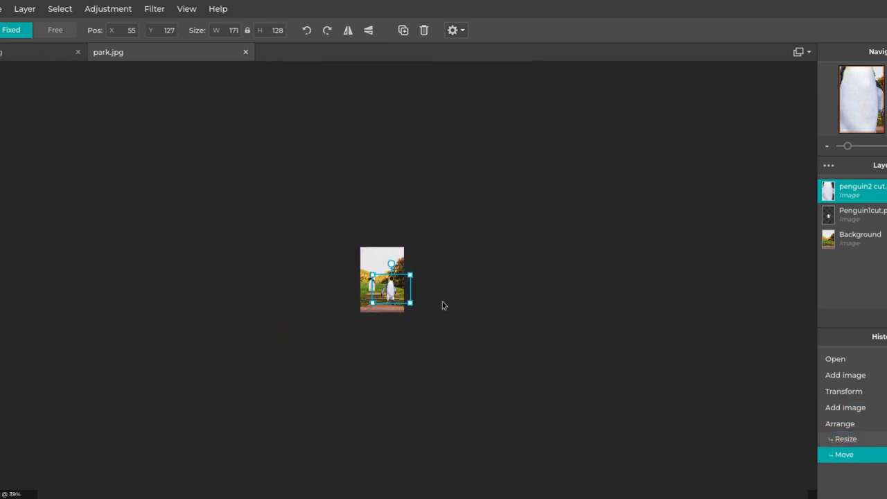
- Add the penguin3cut image as a layer, scaled to 267 by 167 px and placed at X -67, Y 0
click(25, 9)
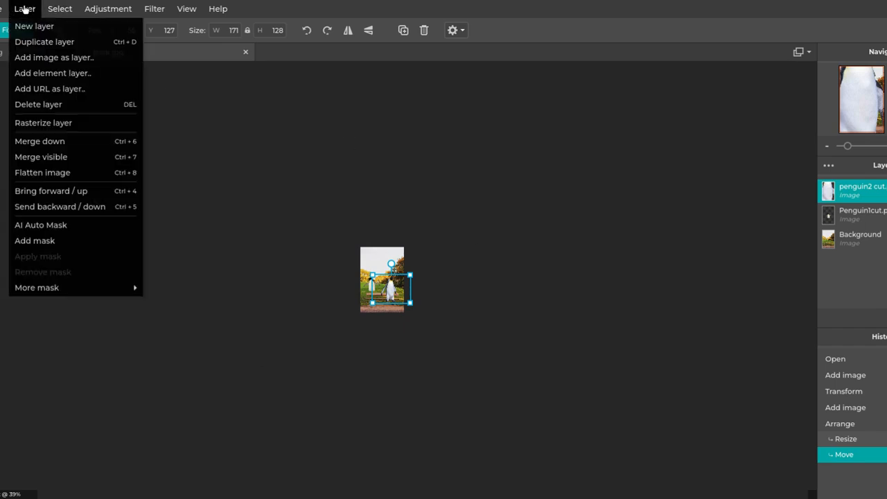
click(40, 58)
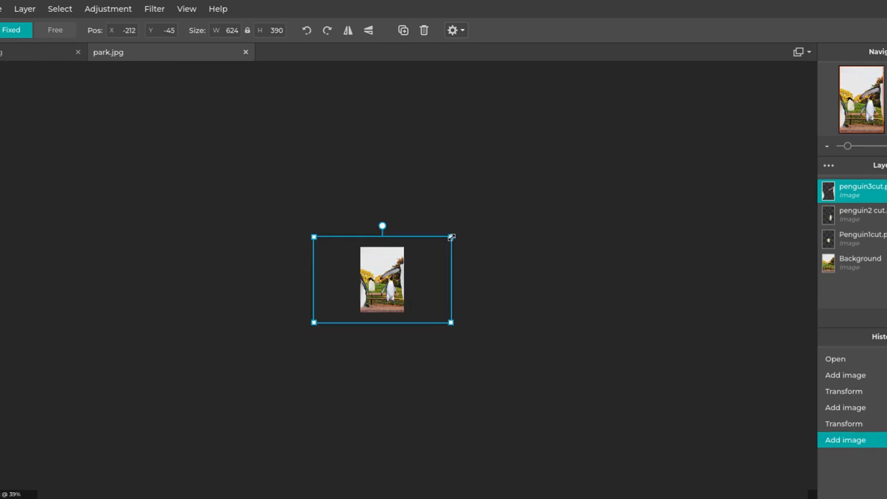
drag(431, 245, 387, 255)
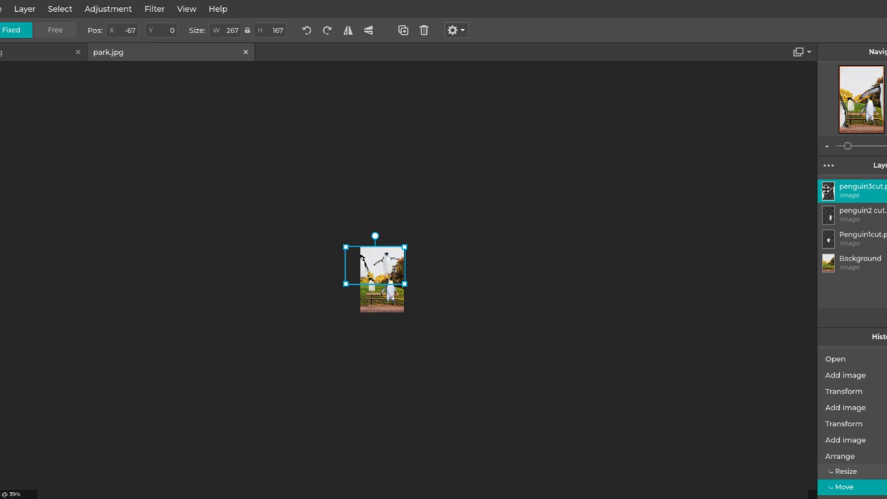
drag(850, 149, 877, 148)
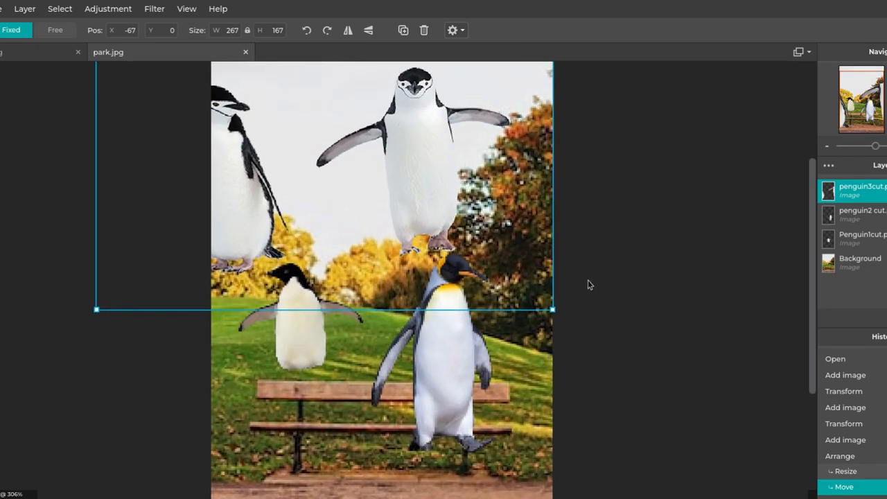
- Shrink the penguin3cut layer so both its penguins fit inside the picture, and place them in the sky near the right-hand trees
click(303, 346)
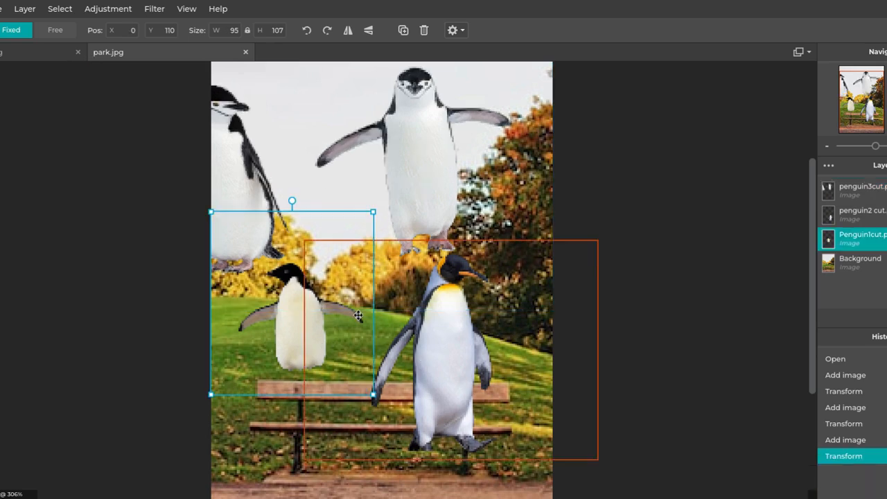
click(274, 152)
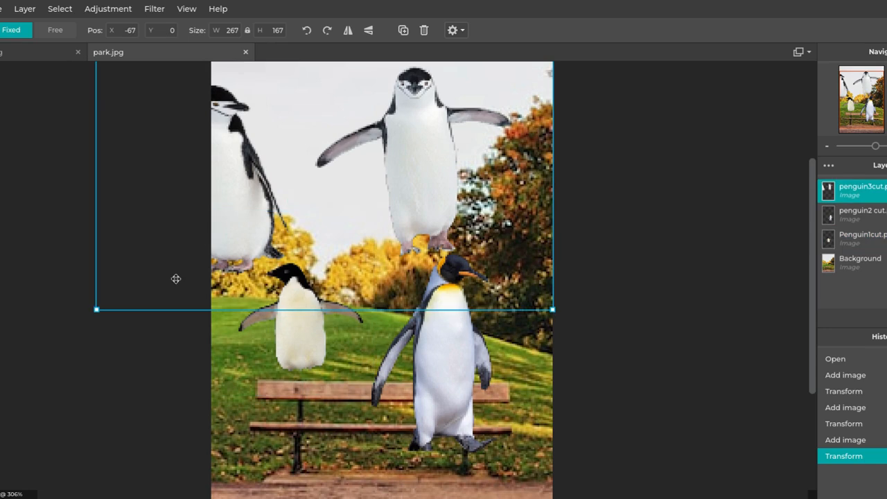
drag(96, 310, 317, 171)
drag(412, 137, 391, 246)
- Move the Penguin1cut layer to X -5, Y 141 on the bench seat and the penguin2 cut layer to X 52, Y 151
drag(286, 332, 284, 383)
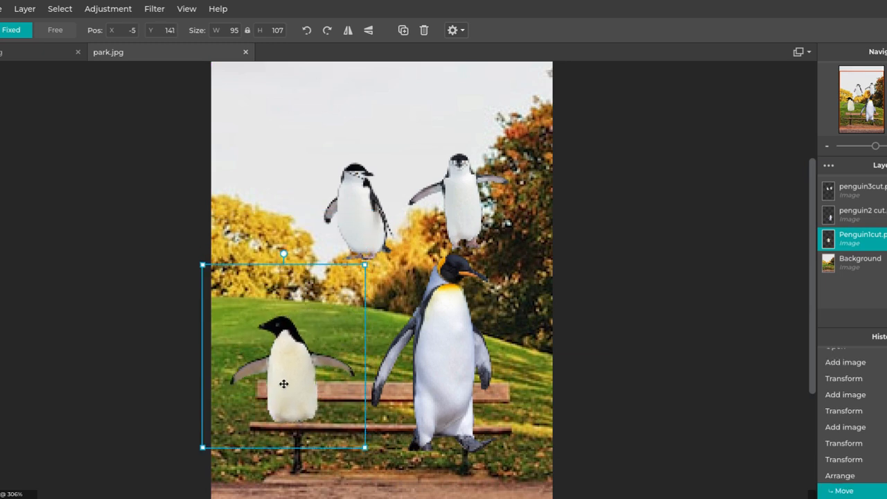
drag(459, 355, 451, 396)
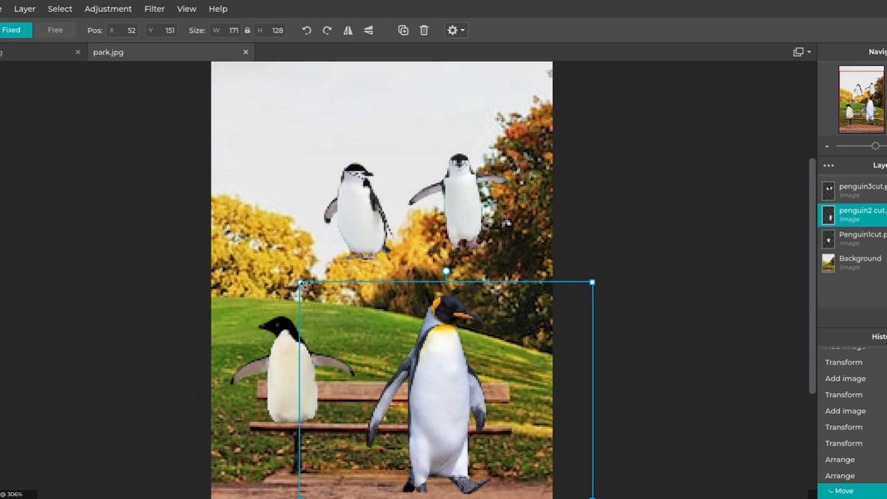
- Scale penguin3cut to 57 by 36 px at X 64, Y 148 on the hill, and penguin2 cut to 118 by 88 px at X 95, Y 190
drag(323, 297, 347, 210)
drag(301, 176, 270, 272)
drag(237, 207, 345, 265)
drag(385, 297, 366, 286)
drag(483, 317, 471, 429)
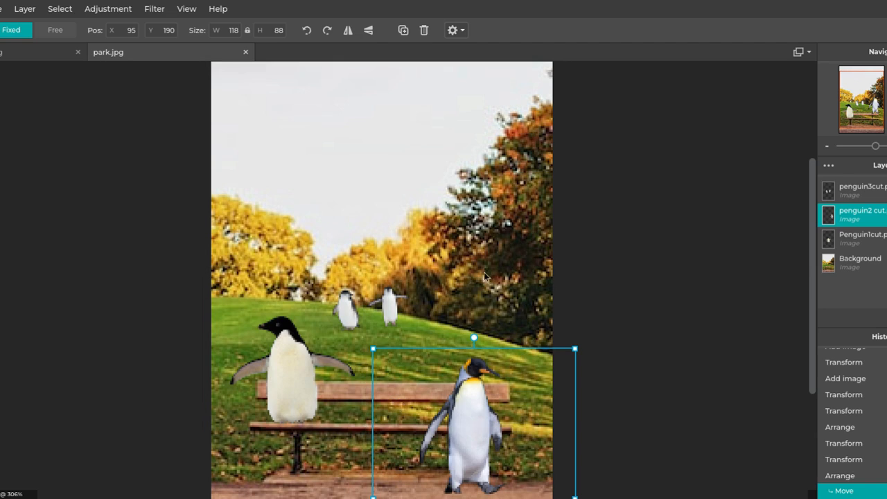
- Warm the penguin2 cut layer with a Temperature and tint adjustment, setting temperature to 42 and tint to 2
click(128, 8)
click(112, 12)
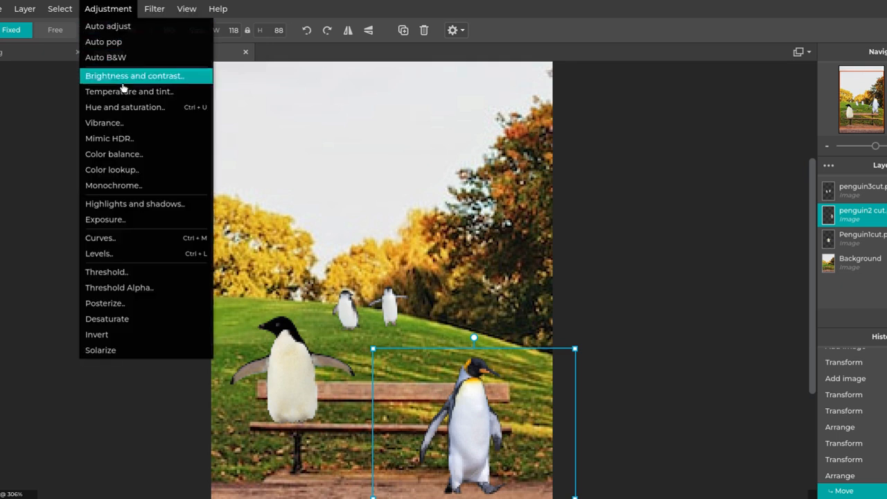
click(109, 10)
click(108, 10)
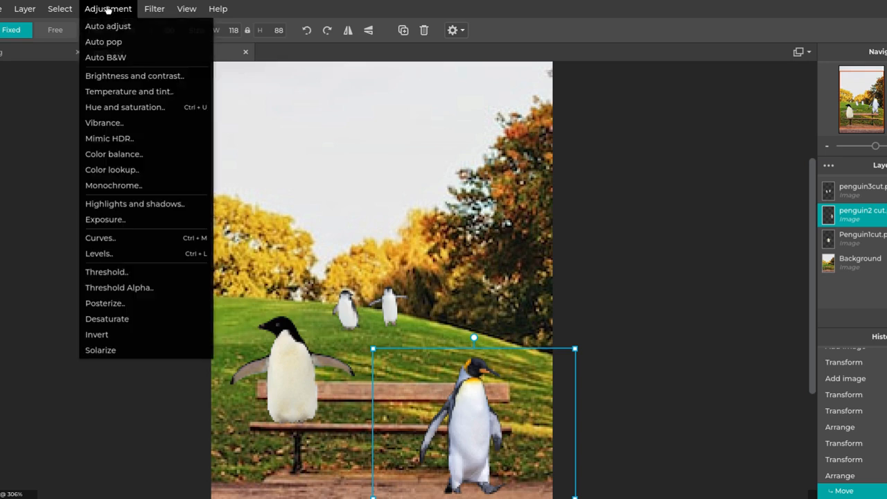
click(135, 91)
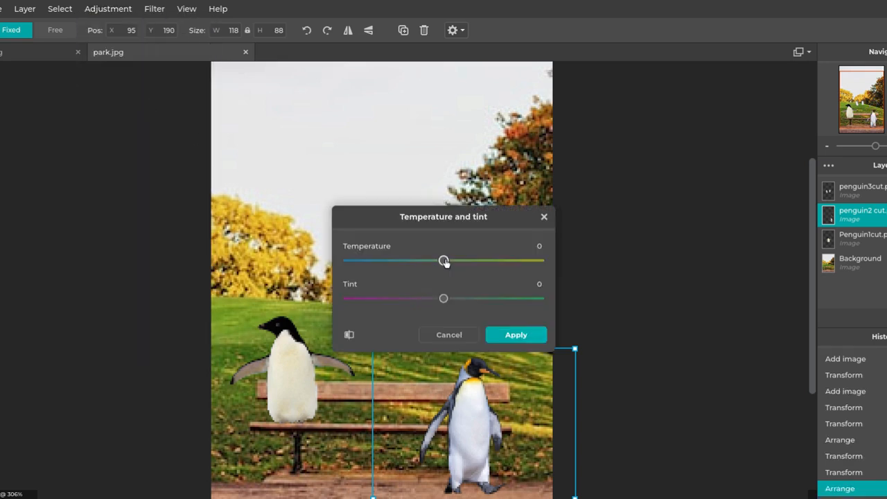
drag(444, 262, 355, 254)
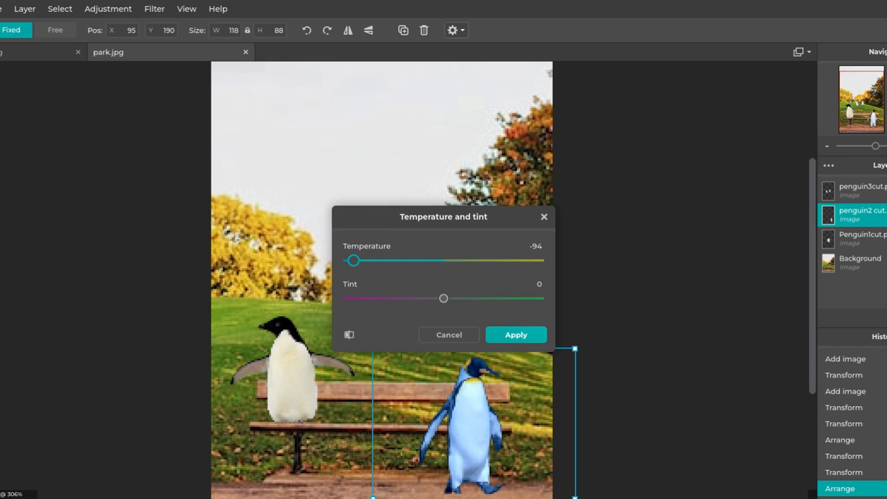
drag(353, 260, 498, 269)
mouse_move(444, 299)
mouse_down()
mouse_move(422, 309)
mouse_move(469, 295)
mouse_move(501, 298)
mouse_move(445, 309)
mouse_move(350, 300)
mouse_move(533, 301)
mouse_move(447, 303)
mouse_up()
drag(496, 265, 484, 270)
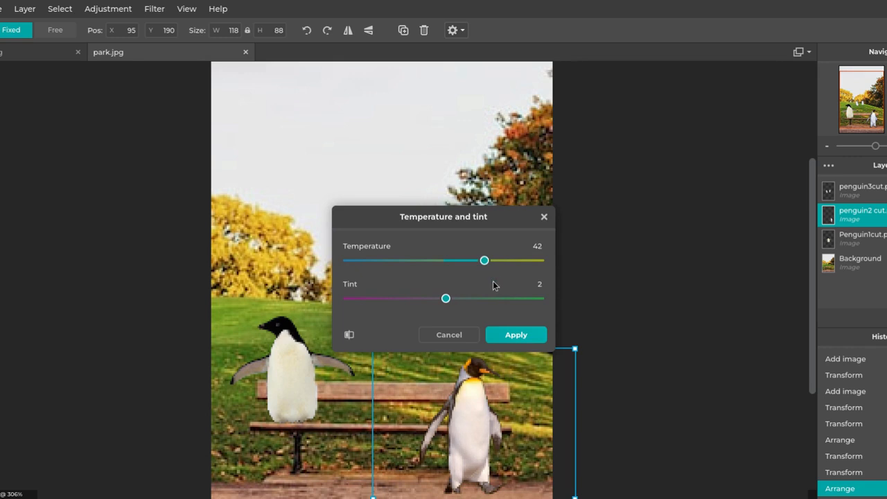
click(513, 336)
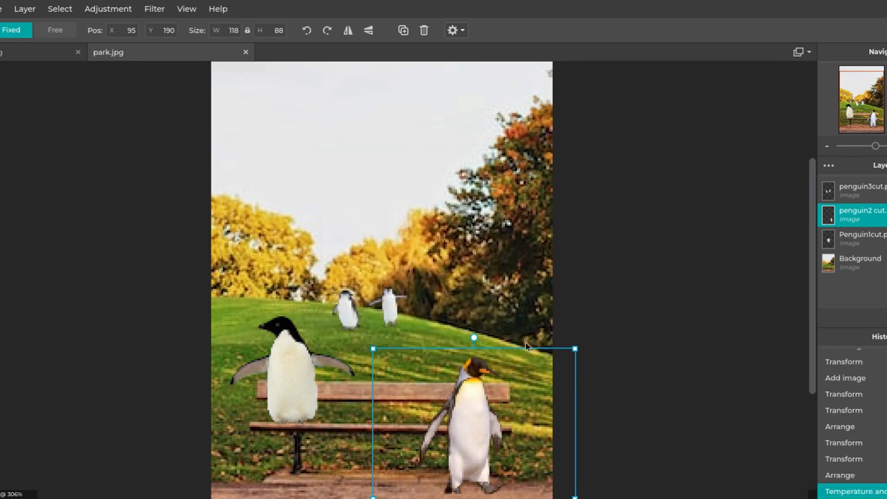
- Warm the penguin3cut layer slightly by applying a Temperature and tint adjustment with a small positive temperature
click(404, 310)
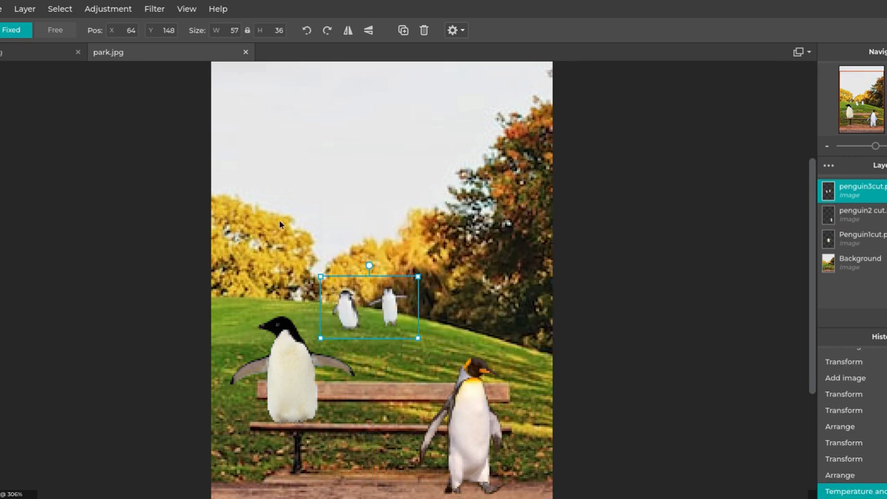
click(109, 10)
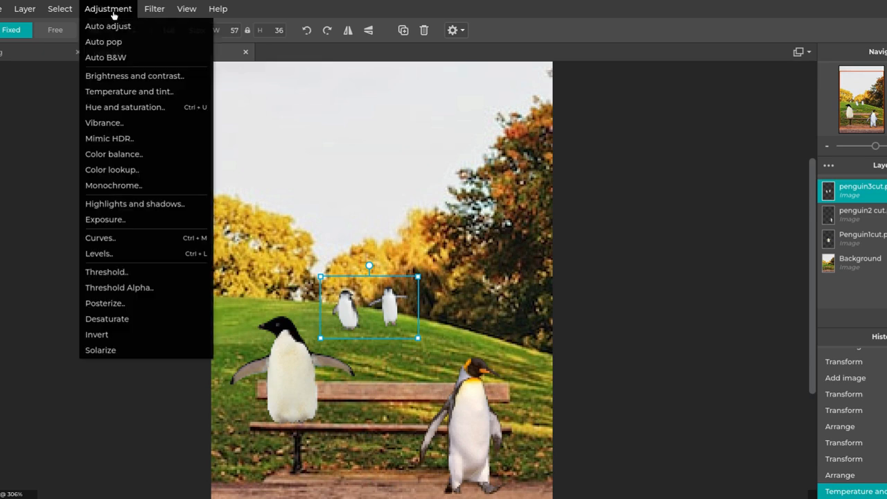
click(159, 93)
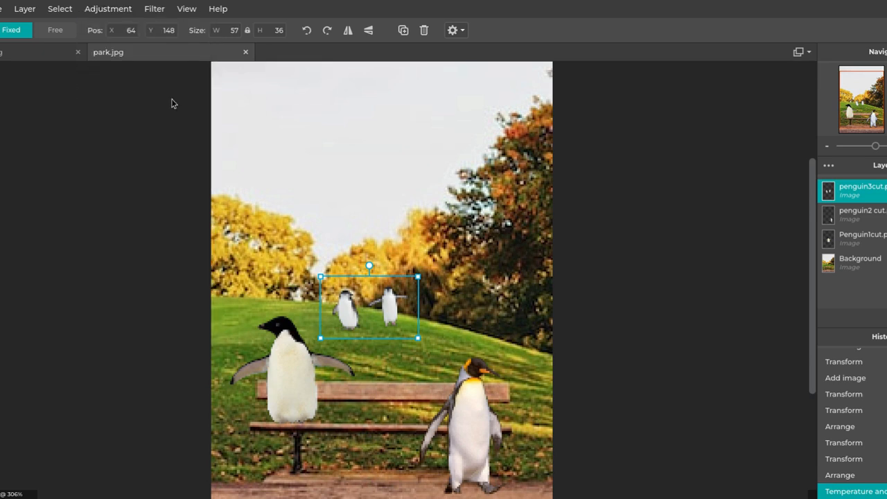
click(111, 10)
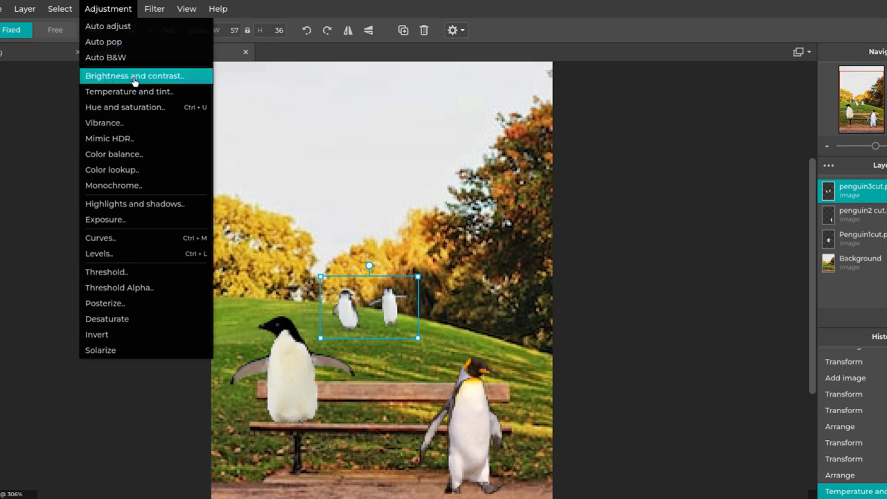
click(148, 95)
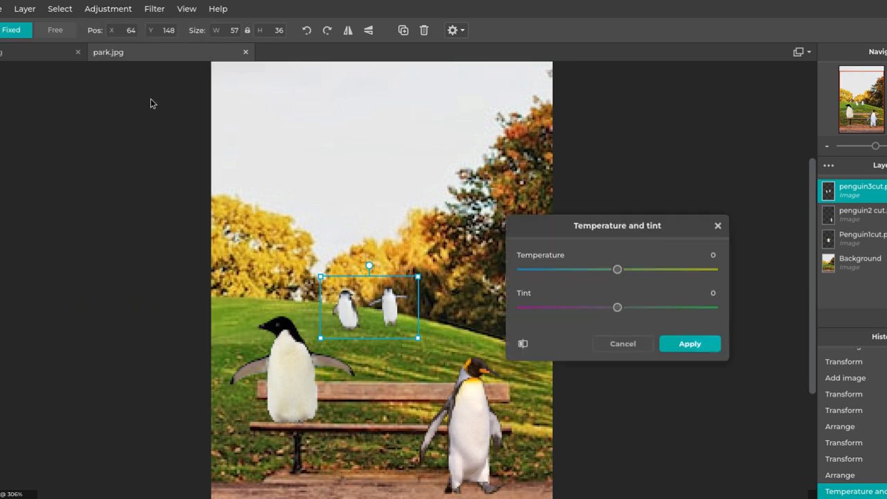
drag(617, 269, 644, 270)
click(671, 343)
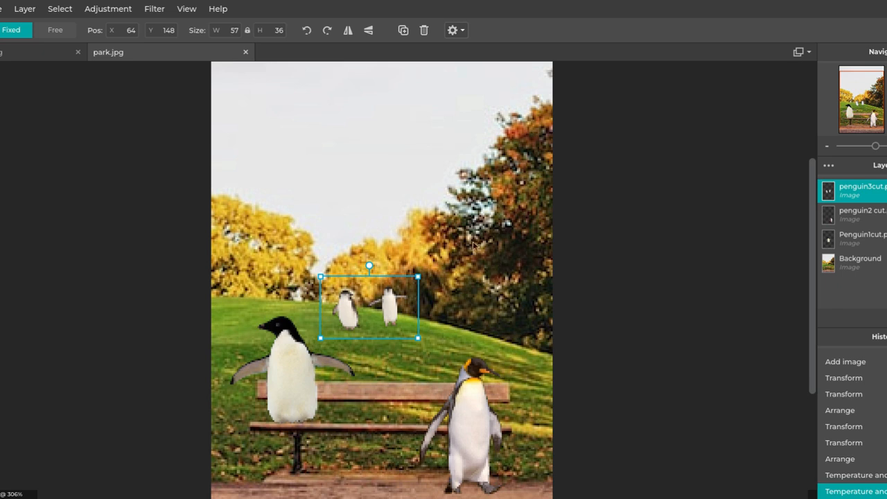
scroll(475, 247, down, 1)
scroll(481, 231, down, 1)
scroll(481, 231, down, 1)
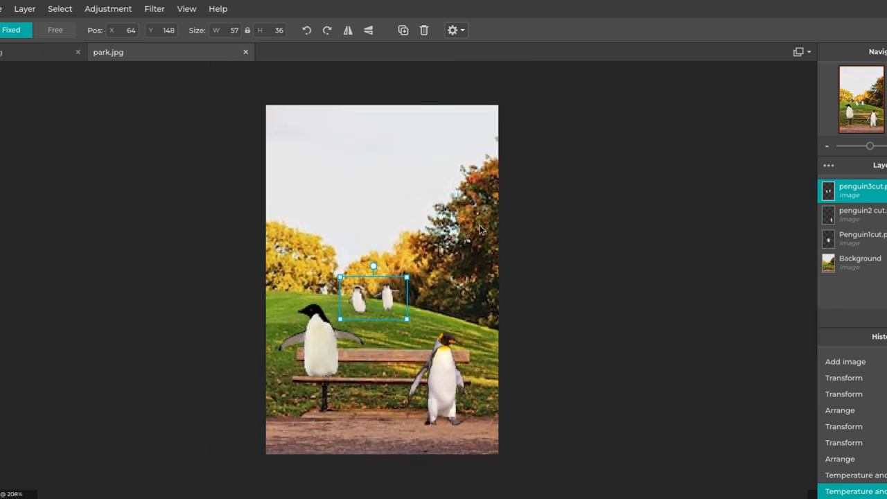
scroll(481, 230, up, 1)
scroll(479, 225, up, 1)
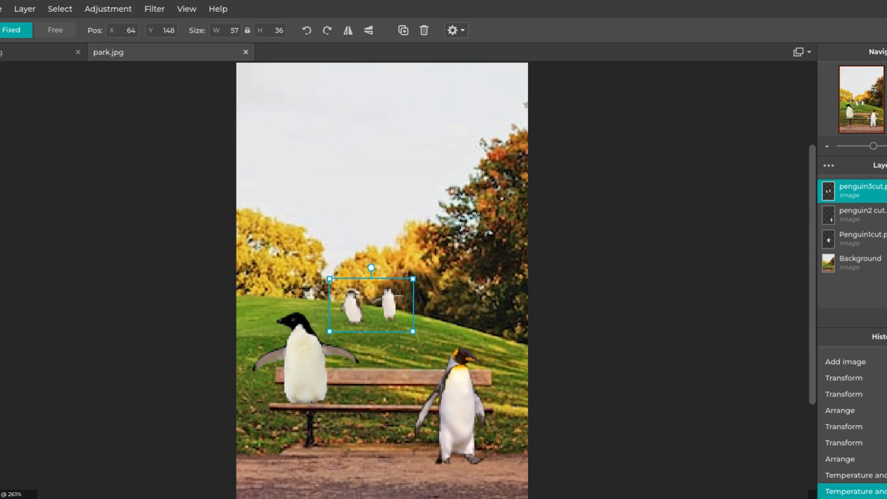
- Try the Auto B&W adjustment on the penguin3cut layer and undo it
click(108, 9)
click(130, 50)
key(ctrl+z)
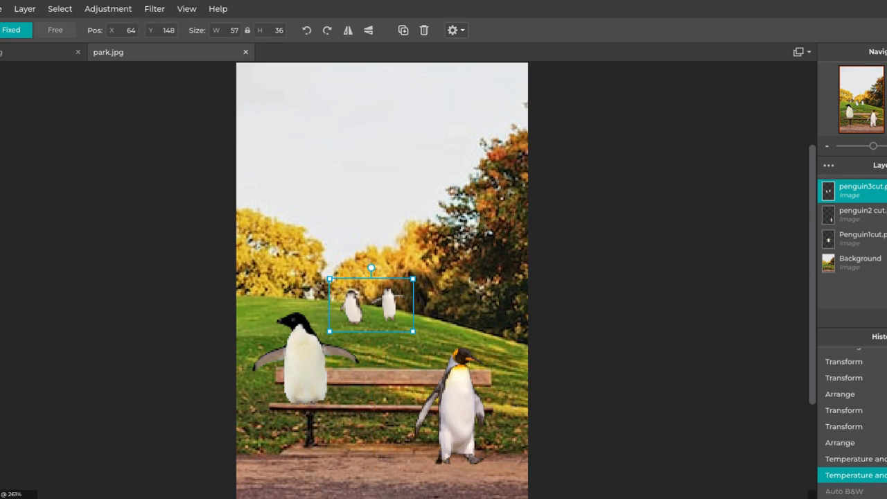
- Save the finished composite as a PNG file with the Transparent option on
key(ctrl+s)
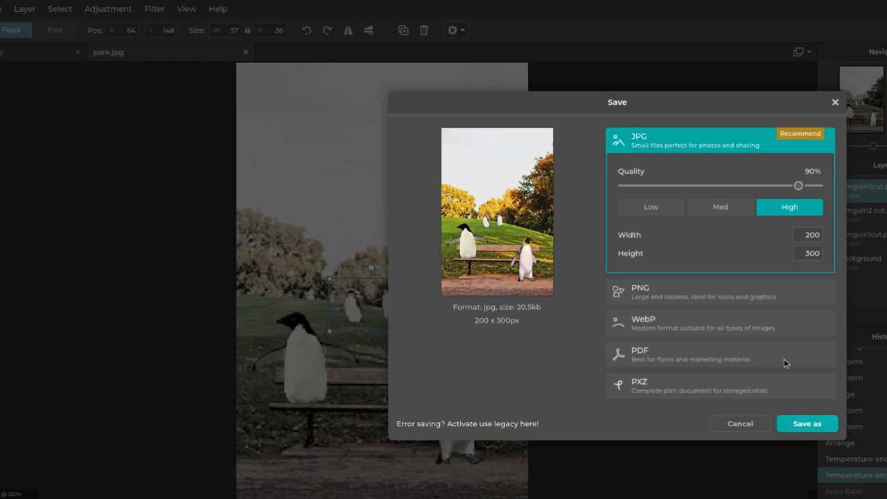
click(678, 295)
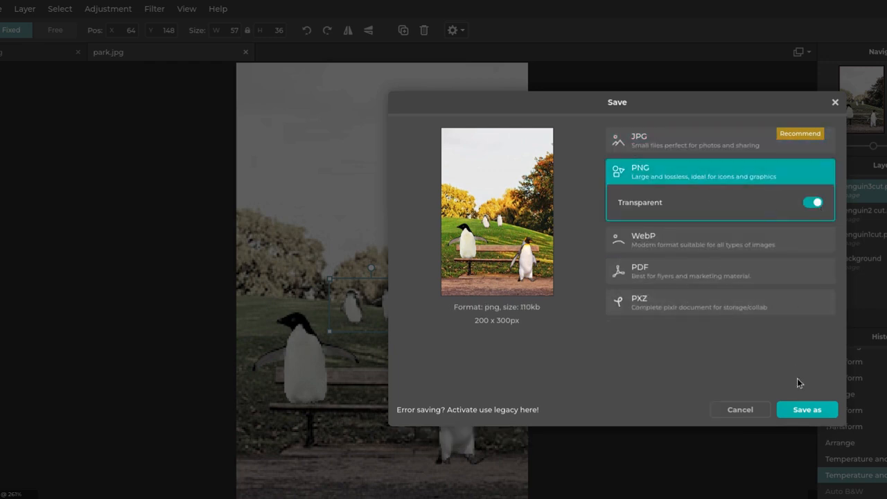
click(802, 415)
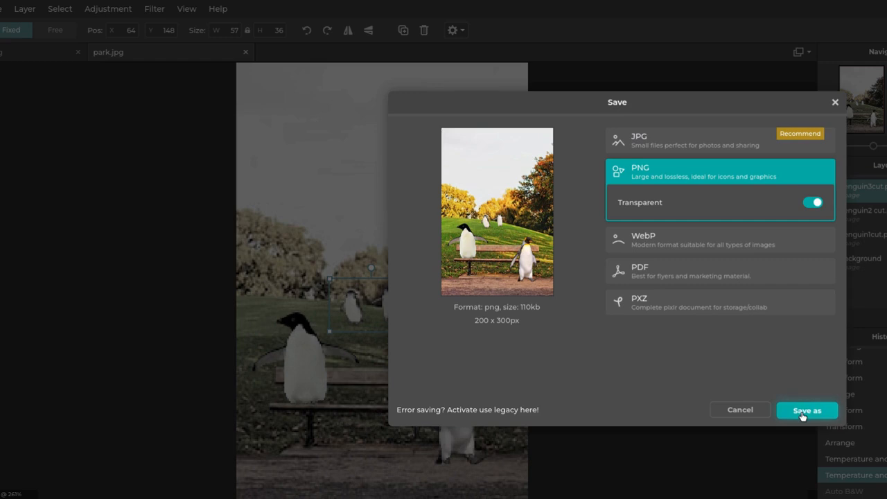